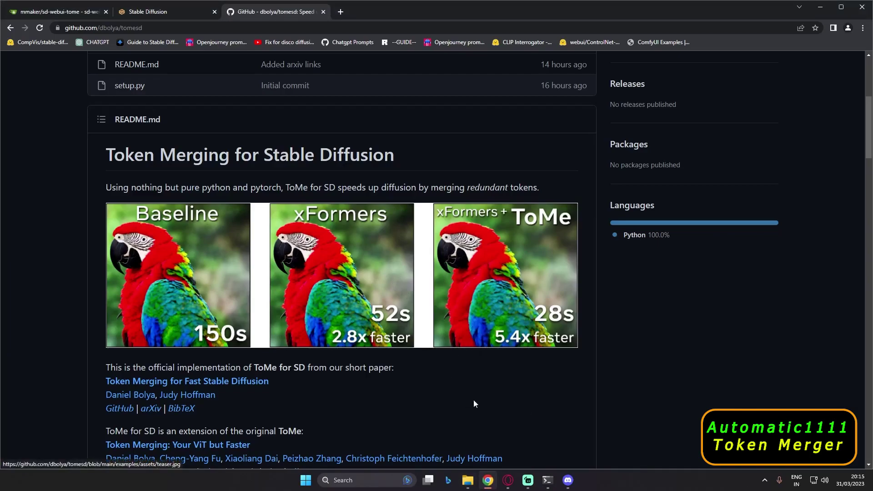
Step: Read the Token Merging for Stable Diffusion README, including the speed comparison images and the ToMe for SD merging ratio examples
left_click_drag(107, 157, 230, 159)
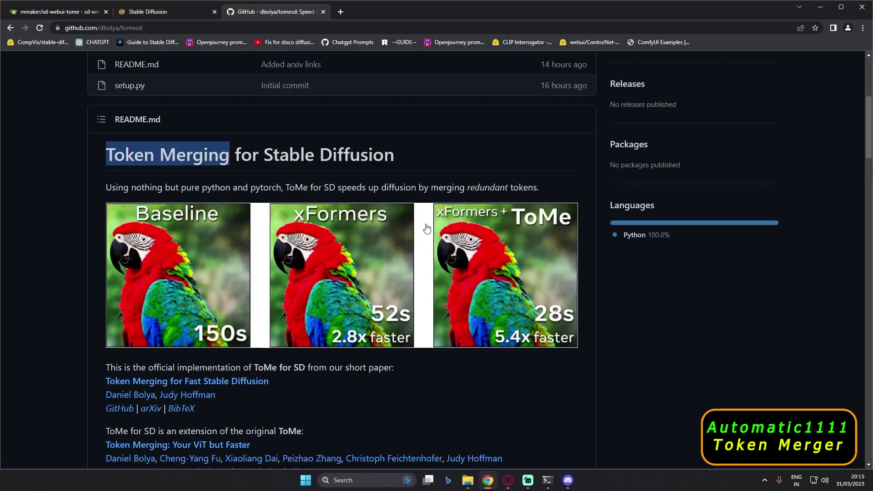
left_click_drag(286, 188, 318, 189)
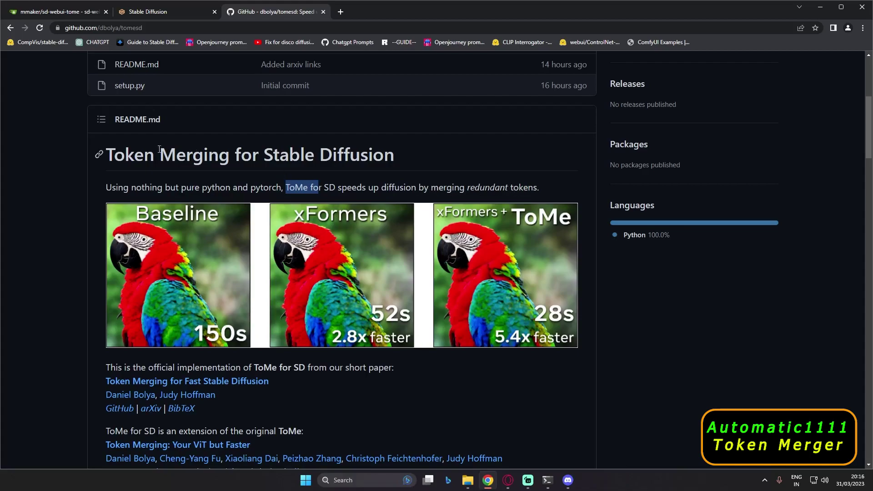
scroll(348, 390, "down", 8)
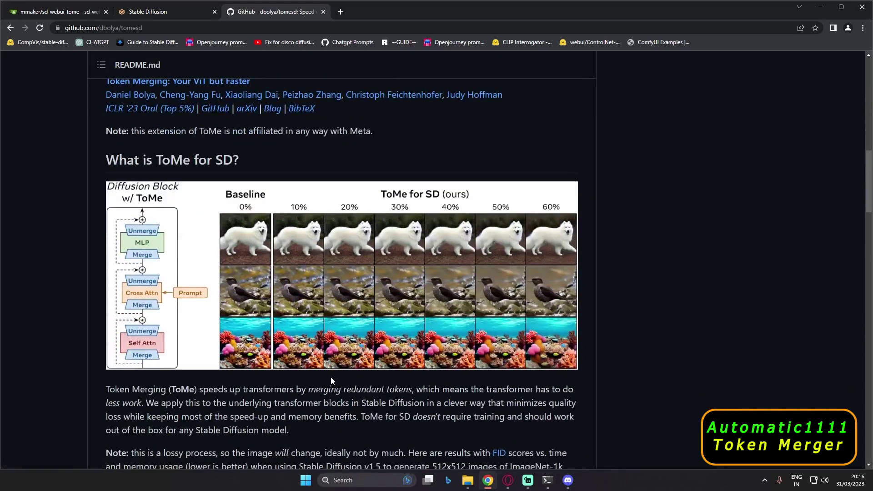
scroll(328, 378, "down", 2)
scroll(328, 379, "up", 2)
scroll(328, 378, "up", 9)
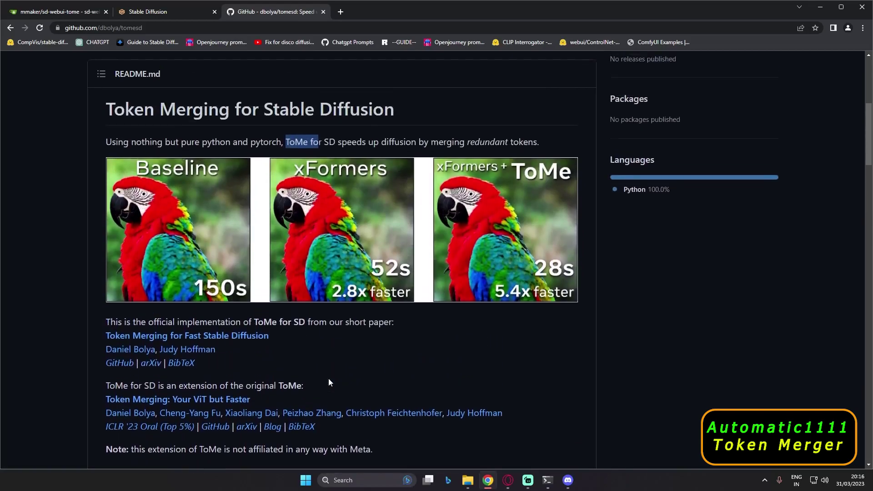
scroll(330, 382, "down", 1)
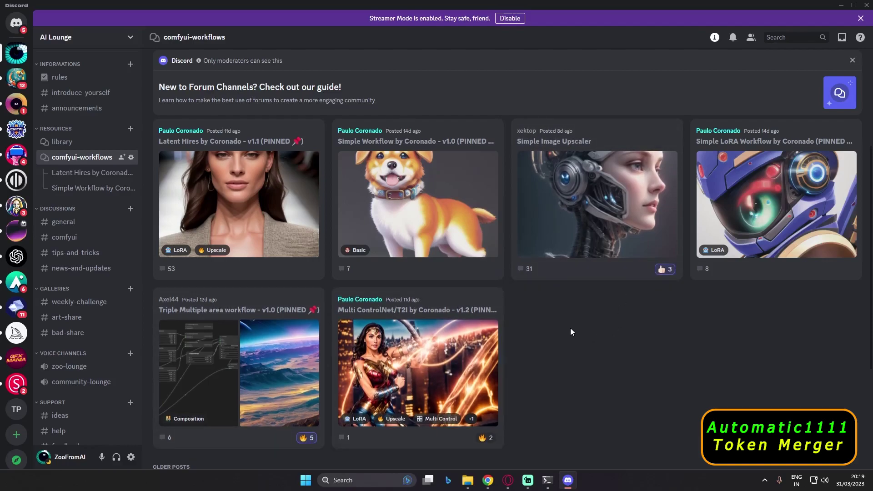
left_click(488, 480)
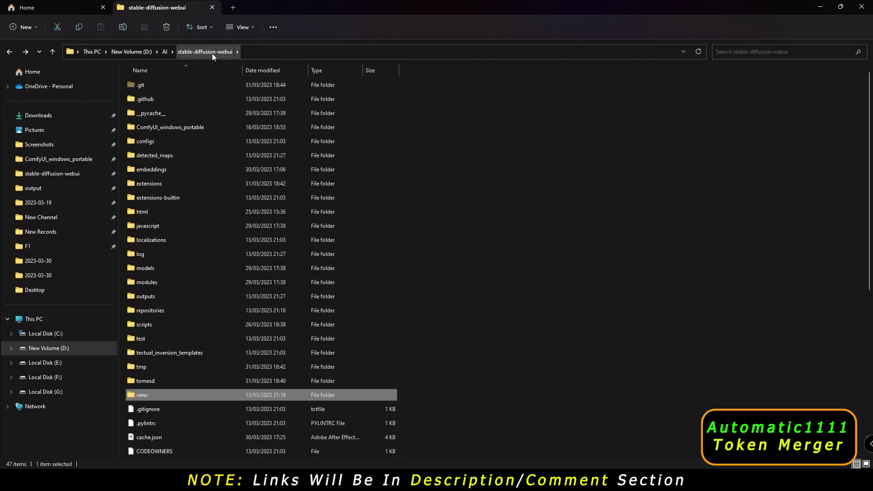
Step: Open the venv folder inside the stable-diffusion-webui folder
mouse_move(145, 397)
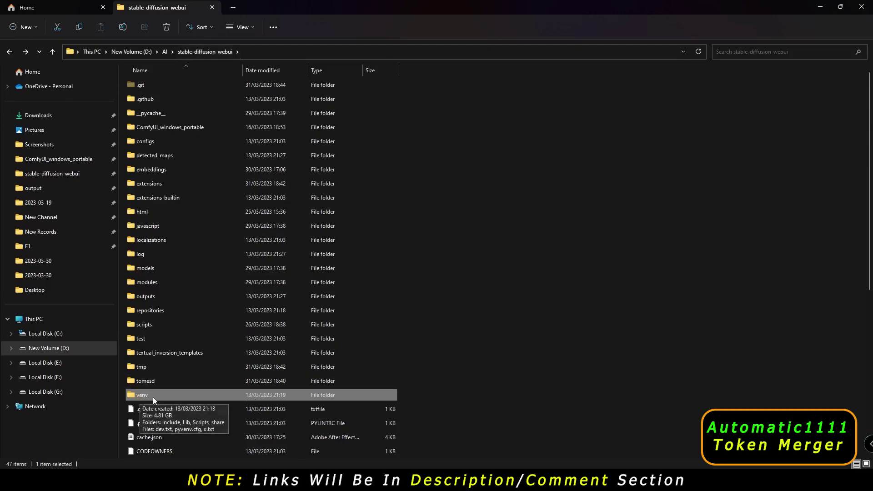
double_click(146, 397)
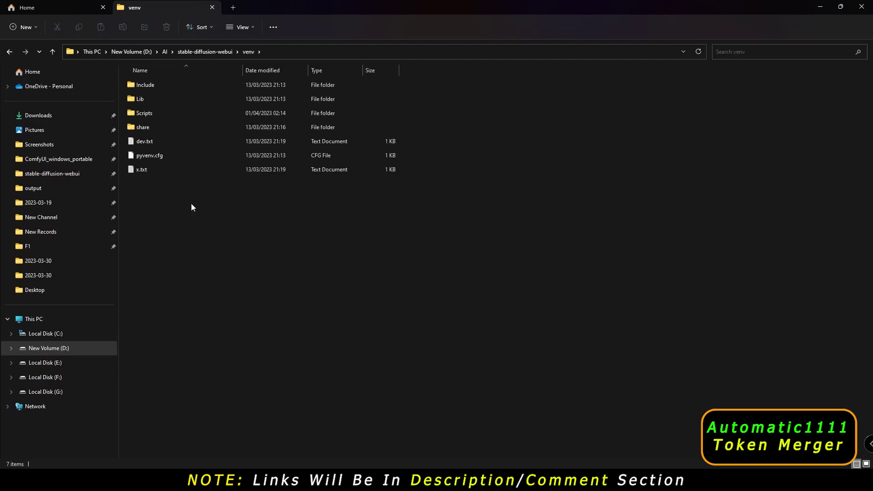
Step: Try to activate the virtual environment by running .\activate in a PowerShell window for the Scripts folder, and close that window
mouse_move(150, 114)
right_click(139, 115)
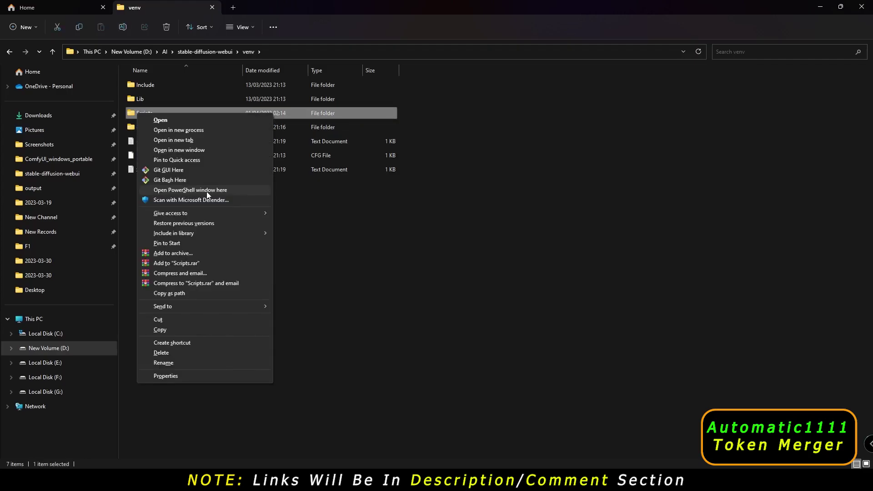
left_click(193, 191)
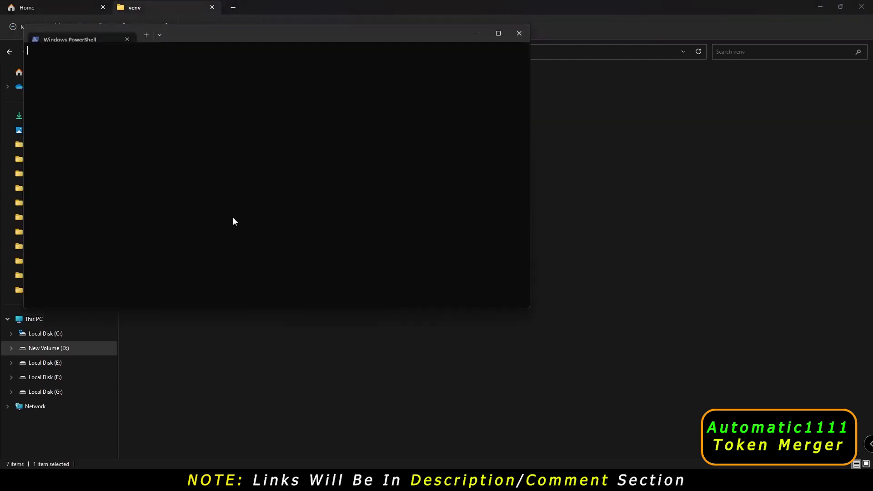
left_click_drag(272, 37, 370, 102)
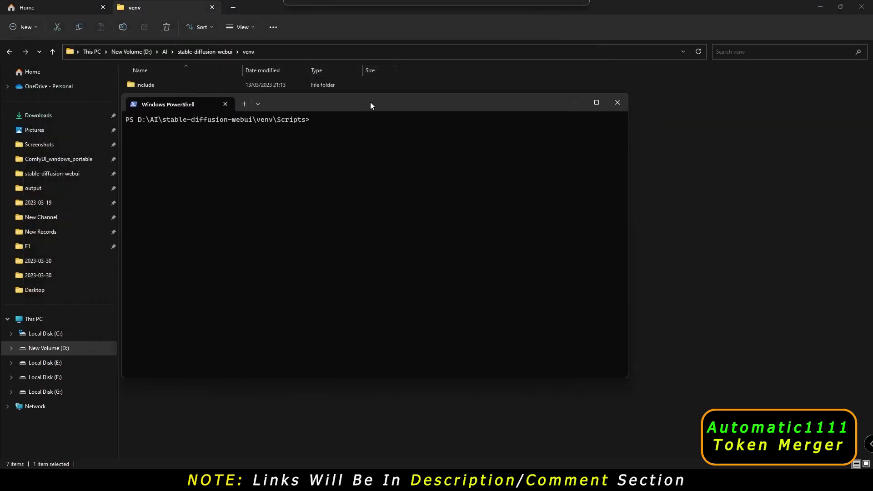
type(".\\activate")
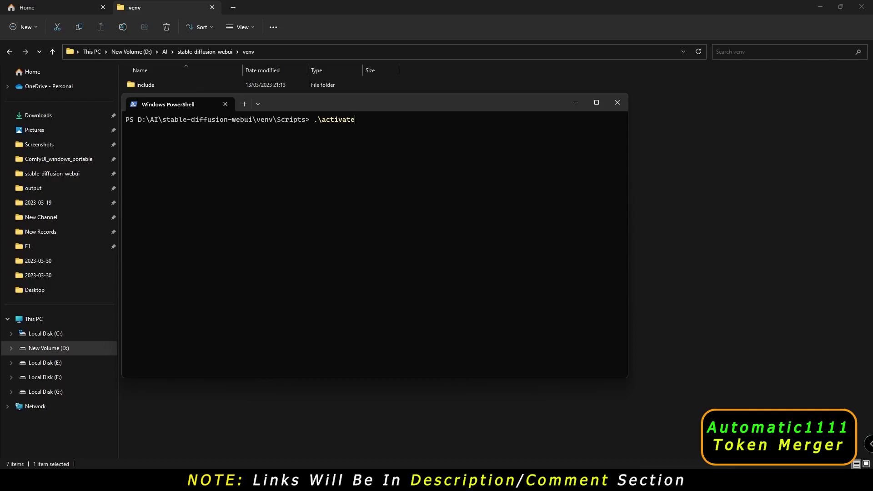
key("Return")
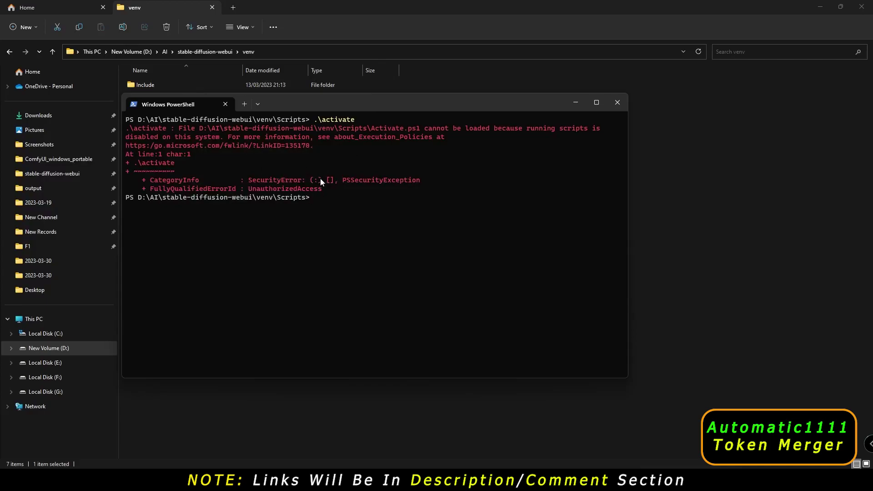
left_click(617, 102)
Step: Start a Command Prompt in the venv Scripts folder and activate the virtual environment with .\activate
double_click(145, 113)
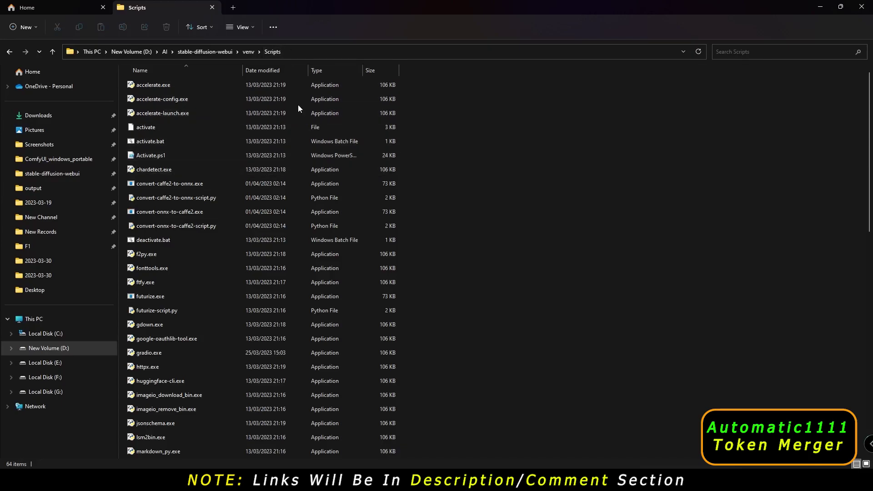
left_click(291, 51)
type("cmd")
key("Return")
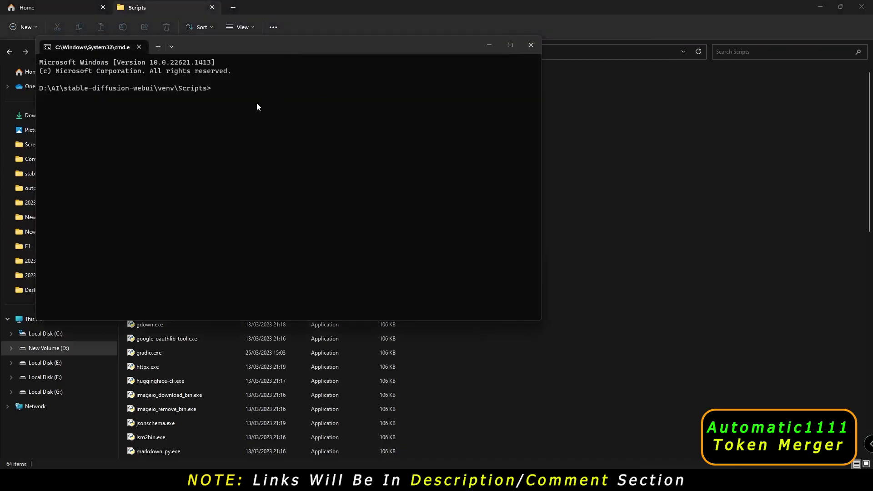
left_click_drag(245, 52, 381, 96)
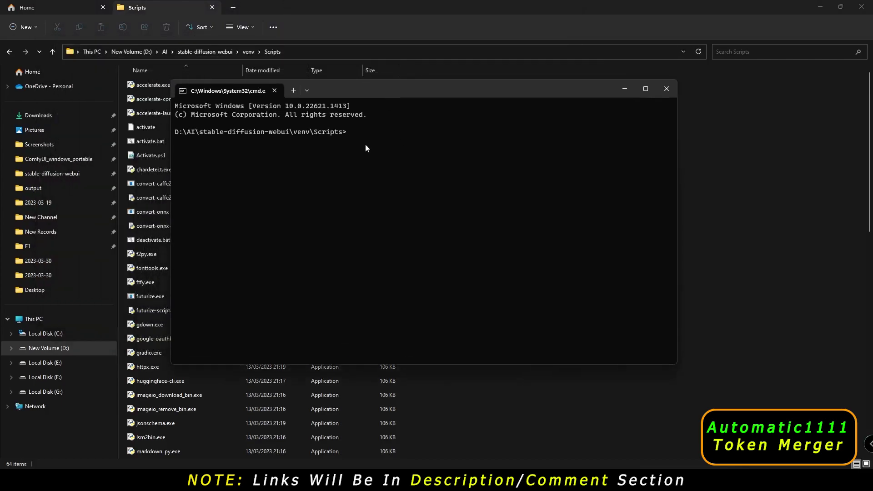
left_click_drag(388, 91, 371, 93)
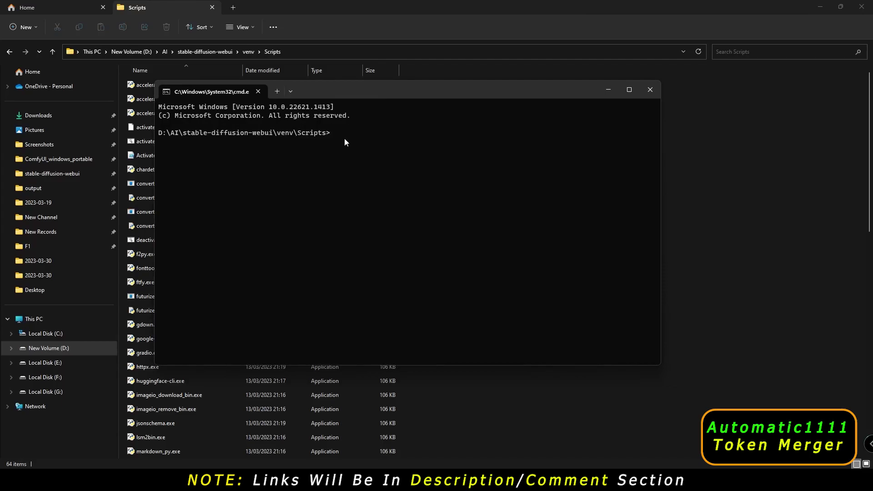
type("\\activate")
key("Return")
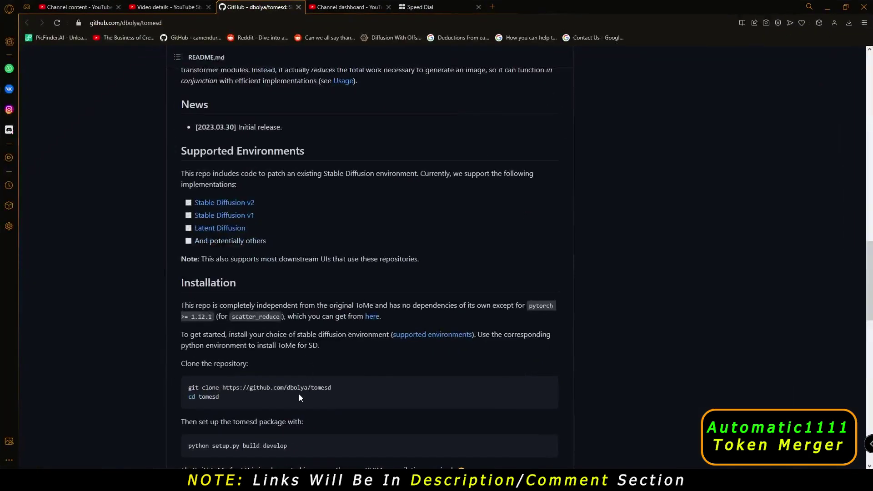
Step: Read the repository cloning commands in the Installation section of the tomesd README in the browser
scroll(291, 355, "down", 1)
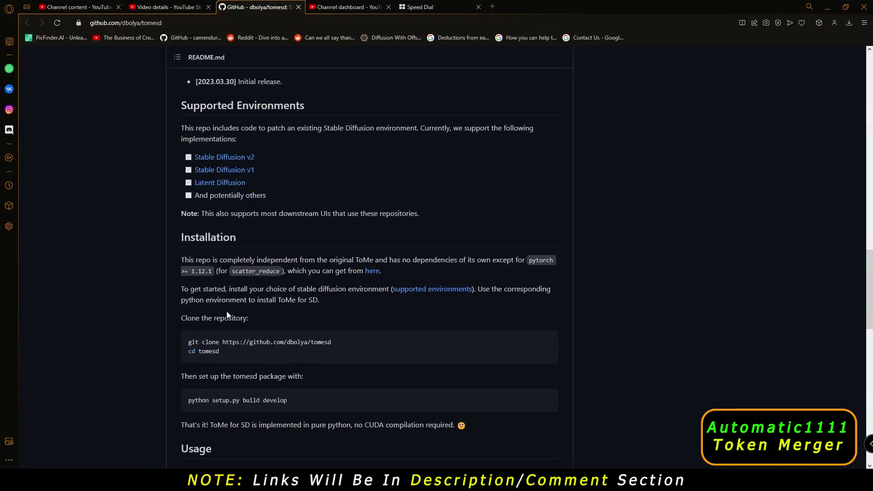
scroll(240, 332, "down", 1)
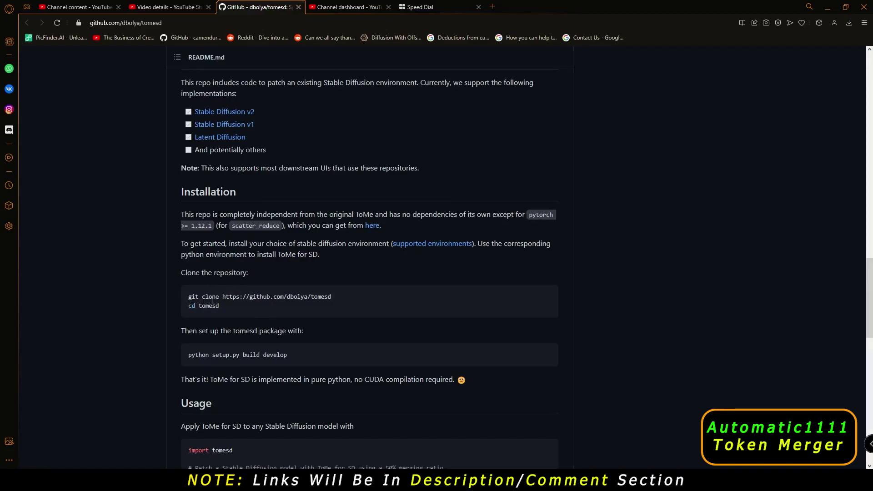
left_click_drag(190, 298, 267, 306)
Step: Move the Command Prompt up two levels with cd .. and show the same stable-diffusion-webui folder in File Explorer
key("alt+Tab")
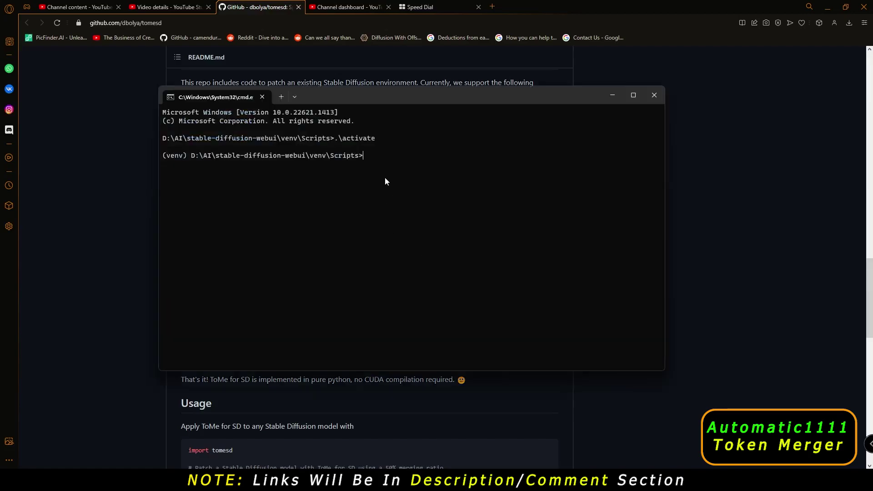
type("cd ..")
key("Return")
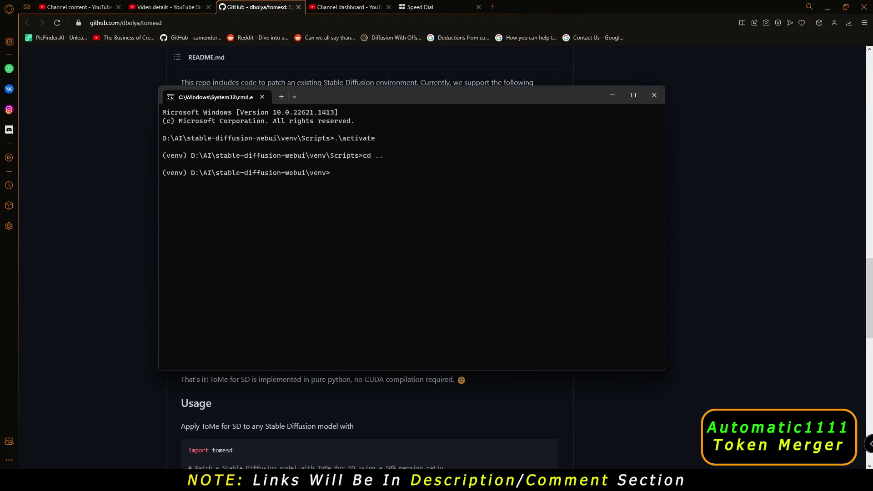
type("cd ..")
key("Return")
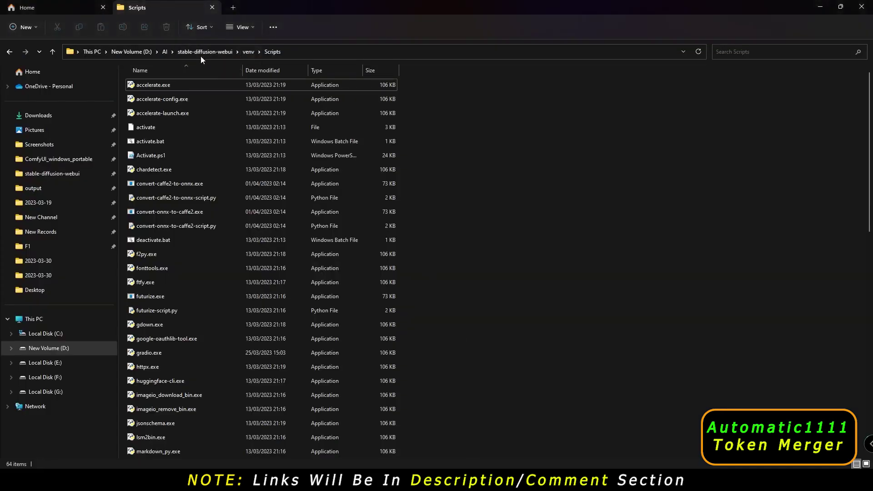
left_click(200, 52)
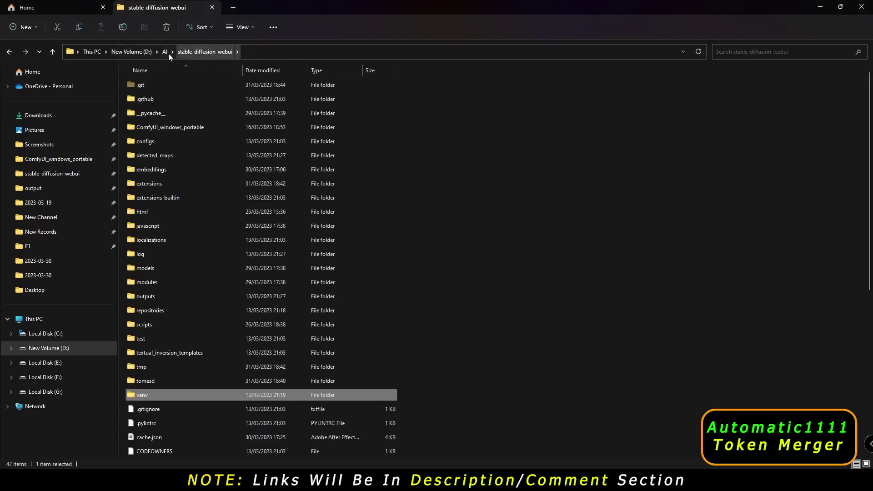
key("alt+Tab")
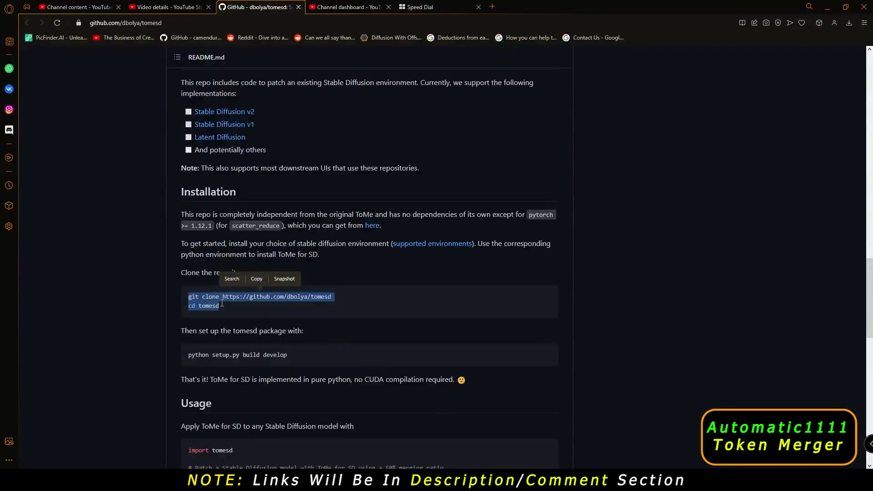
left_click(198, 300)
left_click_drag(187, 297, 331, 297)
key("ctrl+c")
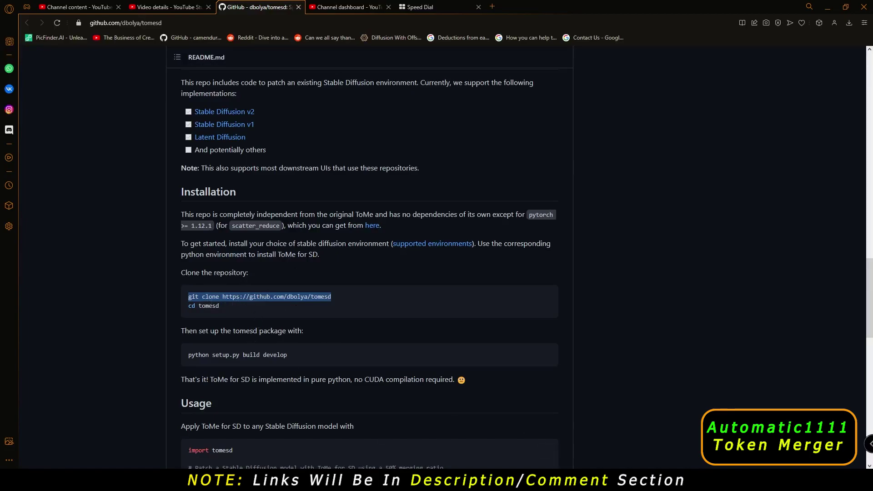
key("alt+Tab")
key("ctrl+v")
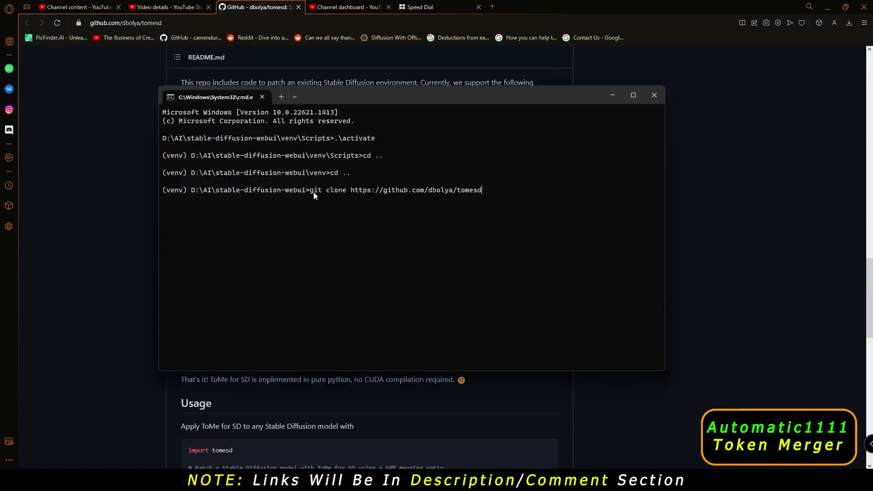
key("Return")
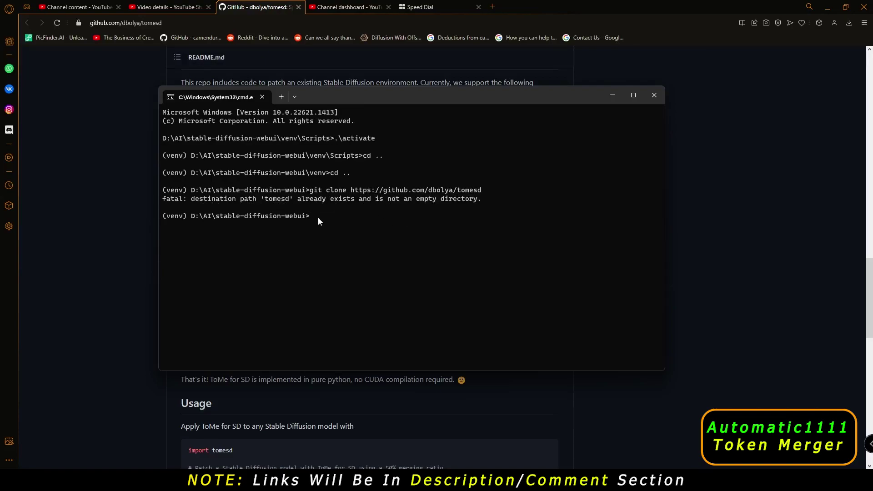
Step: Enter the cloned repository folder in the Command Prompt with cd tomesd and check that folder in File Explorer
left_click_drag(419, 94, 571, 64)
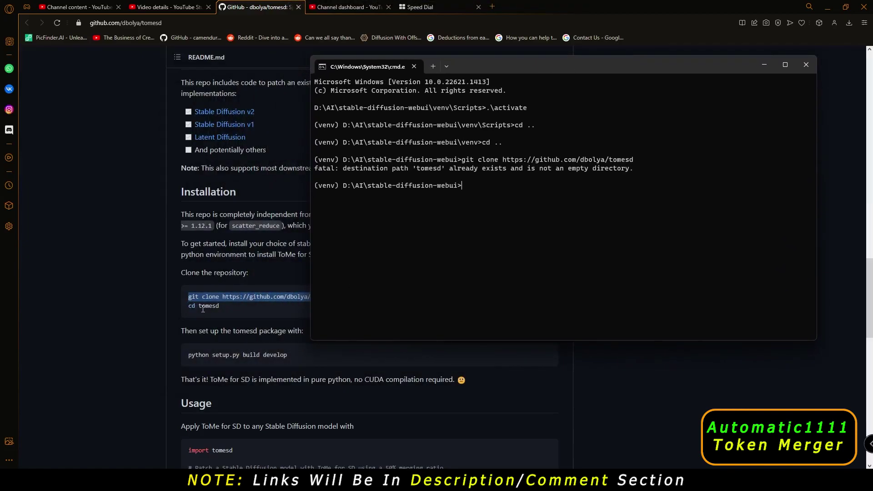
left_click_drag(220, 308, 190, 307)
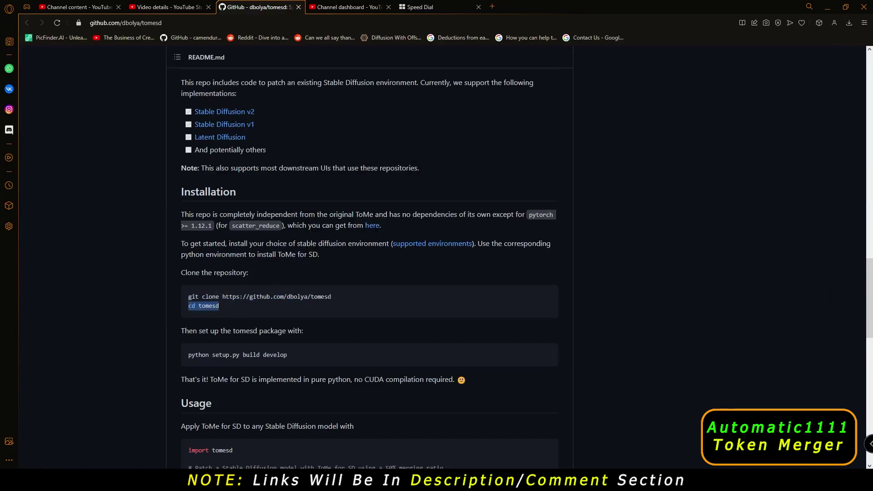
key("alt+Tab")
type("cd tomesd")
key("Return")
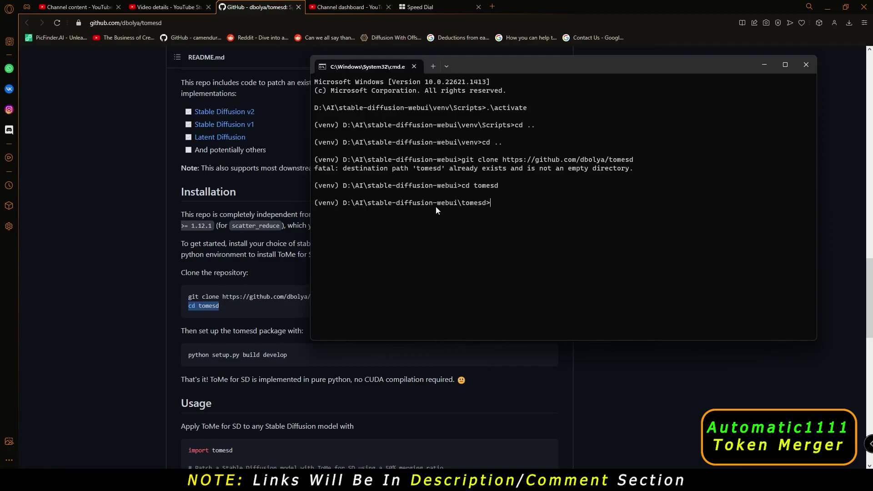
key("alt+Tab")
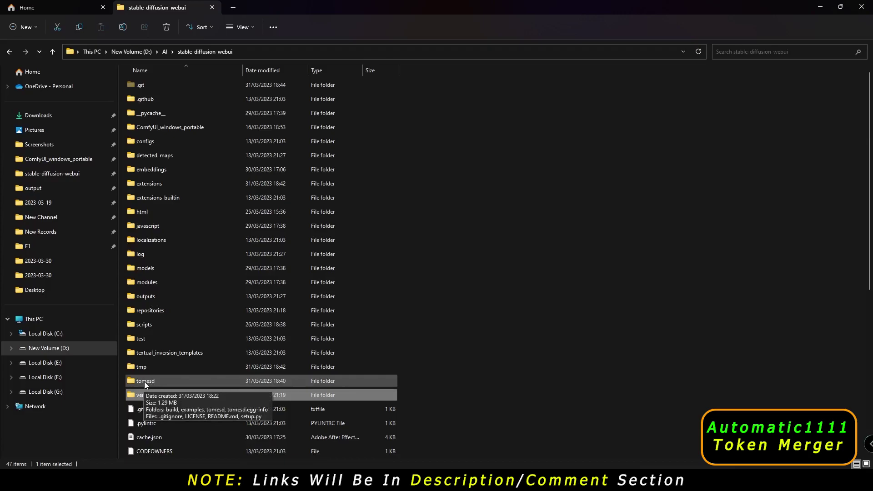
key("alt+Tab")
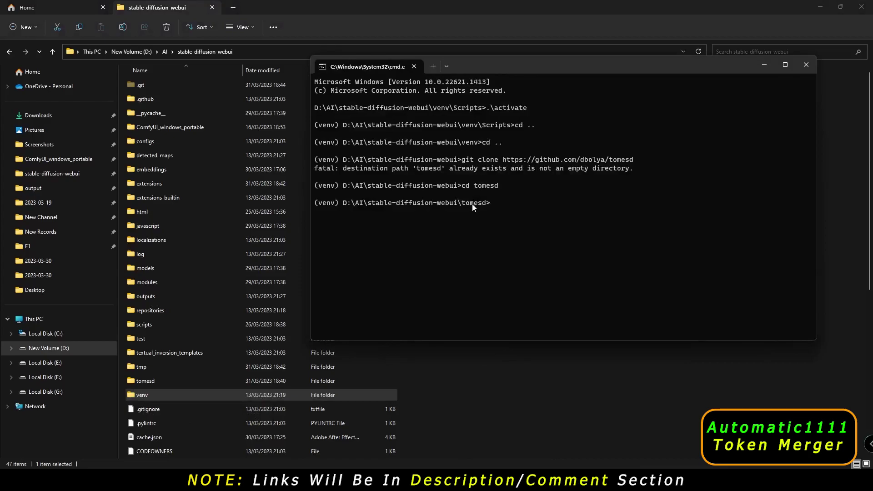
Step: Copy the command python setup.py build develop from the README and run it in the Command Prompt inside the tomesd folder
key("alt+Tab")
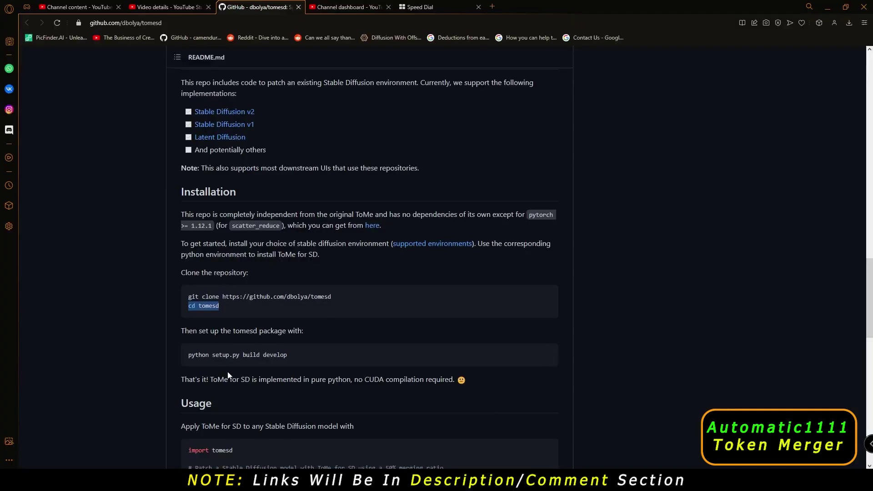
left_click_drag(187, 359, 209, 361)
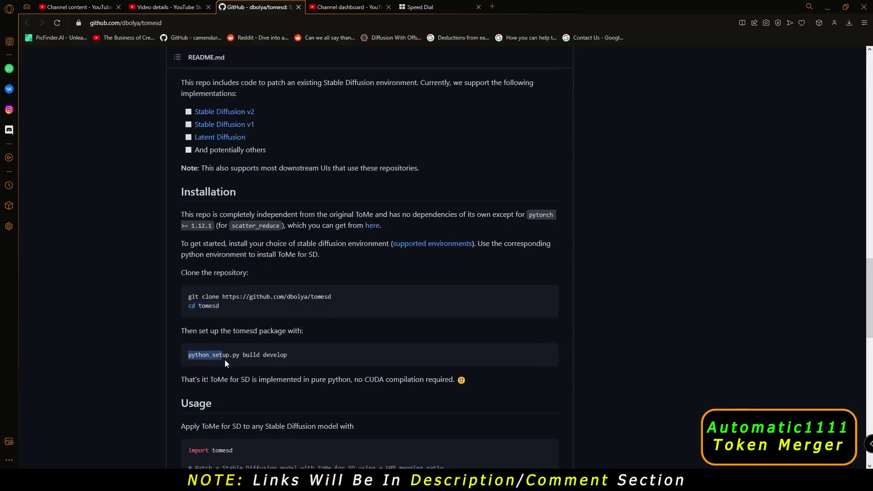
left_click_drag(261, 360, 291, 359)
key("ctrl+c")
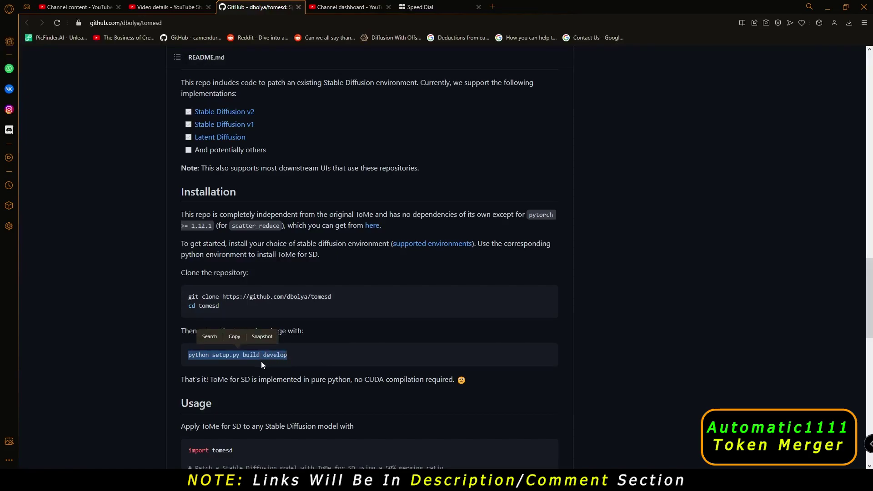
key("alt+Tab")
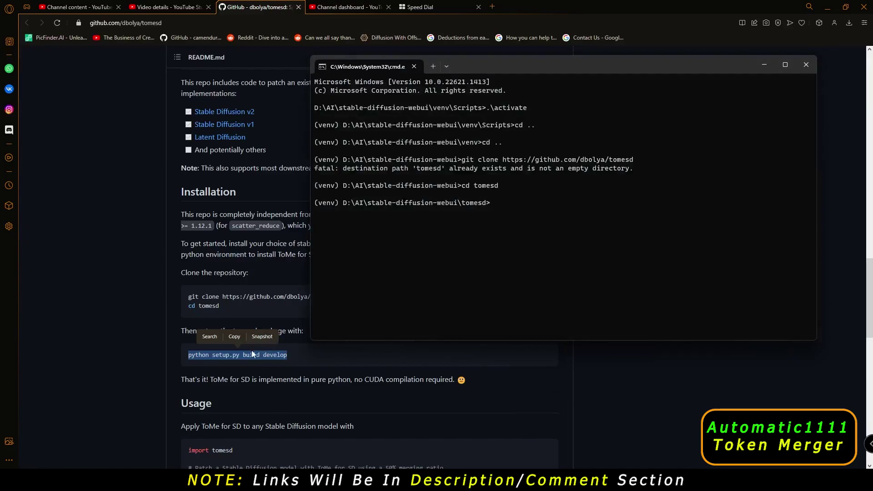
key("ctrl+v")
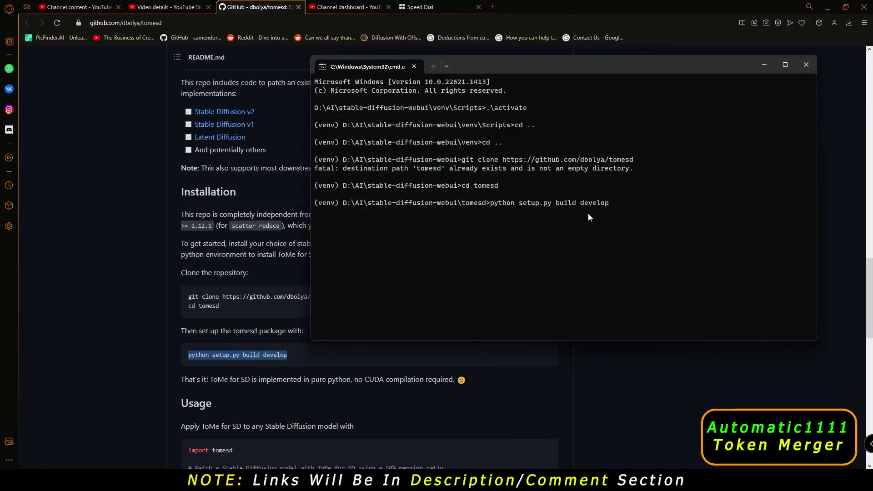
key("Return")
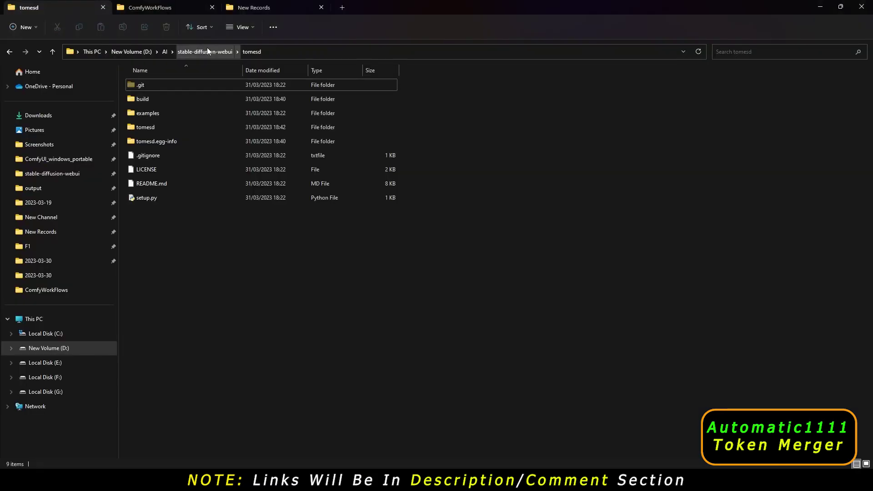
Step: Go back to the stable-diffusion-webui folder in File Explorer and look through its files
left_click(206, 50)
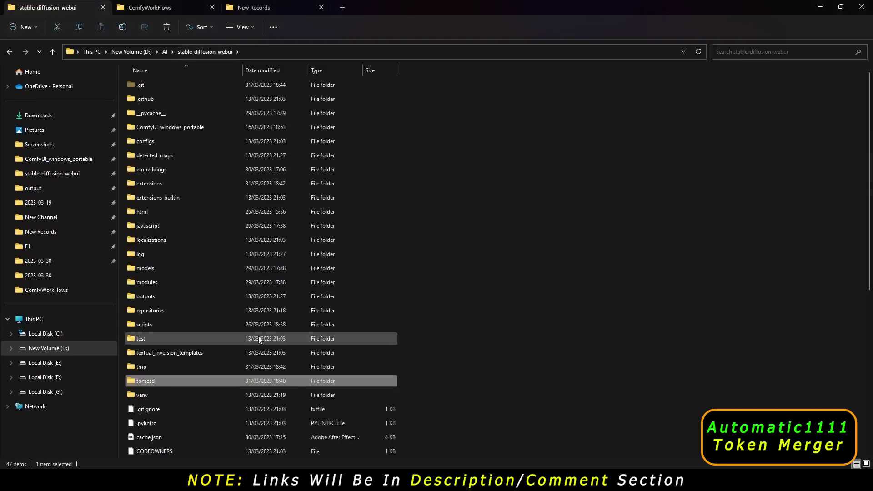
scroll(199, 374, "down", 7)
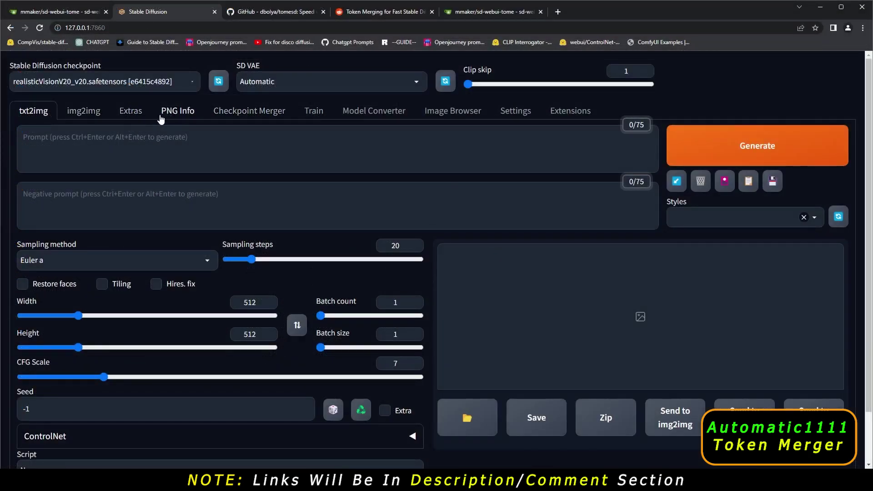
left_click(569, 114)
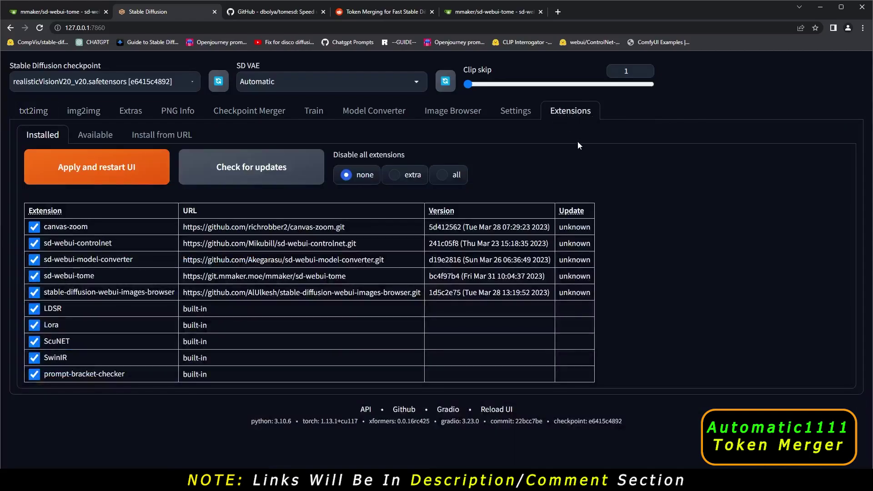
left_click(150, 137)
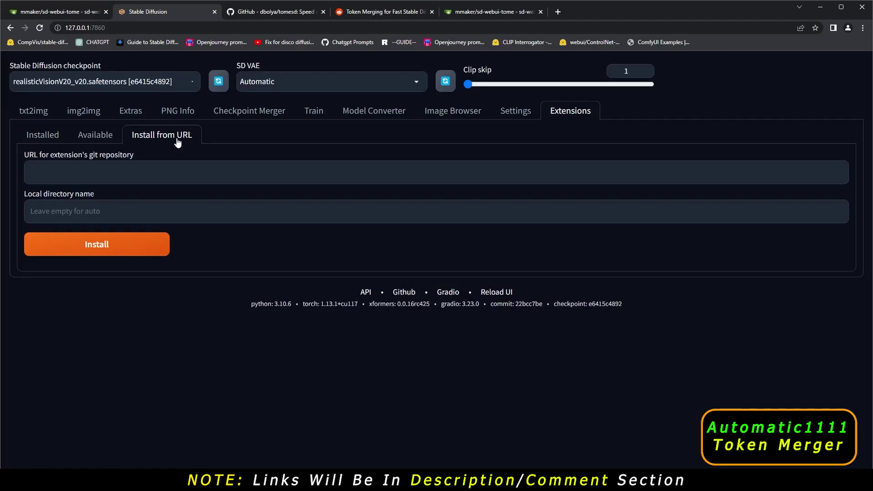
left_click(493, 12)
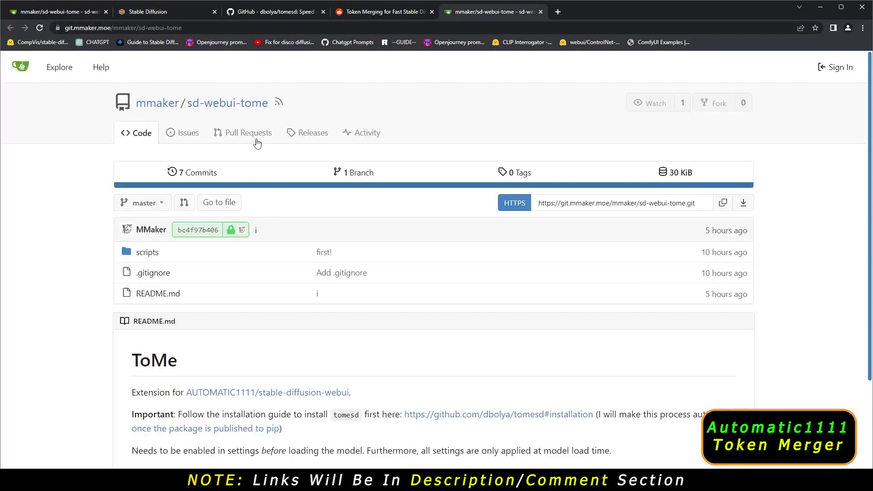
left_click(150, 27)
key("ctrl+c")
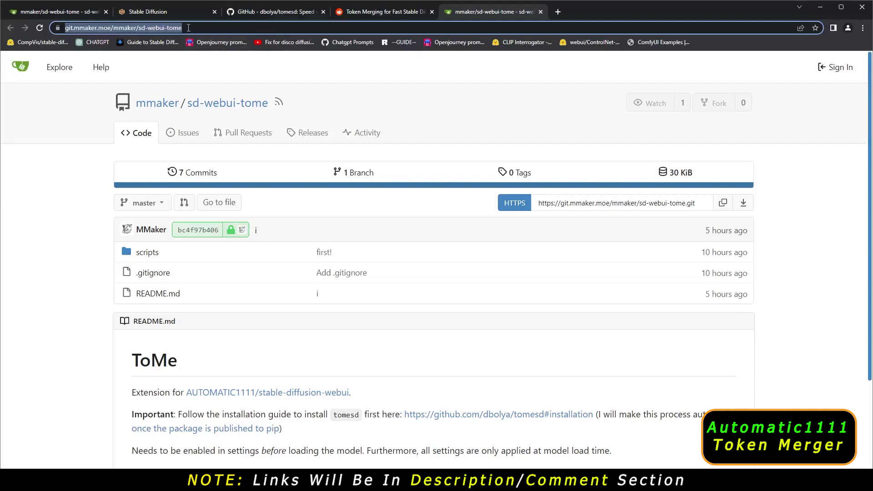
left_click(144, 12)
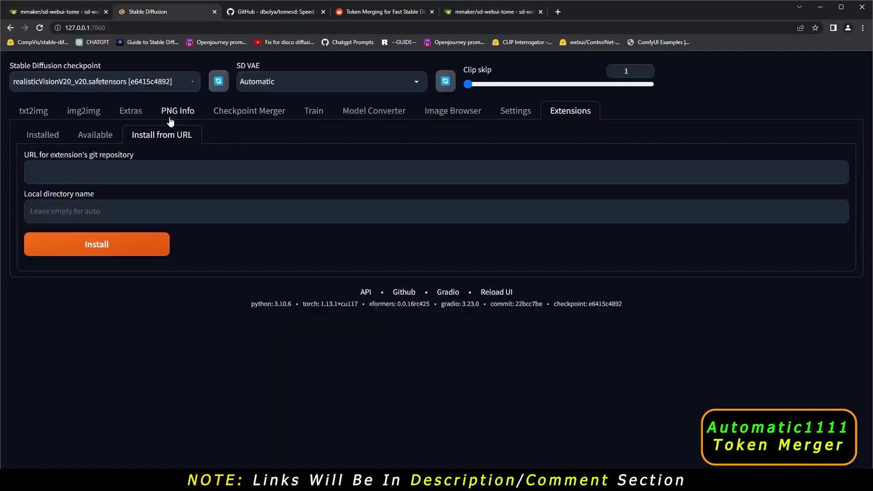
left_click(186, 168)
key("ctrl+v")
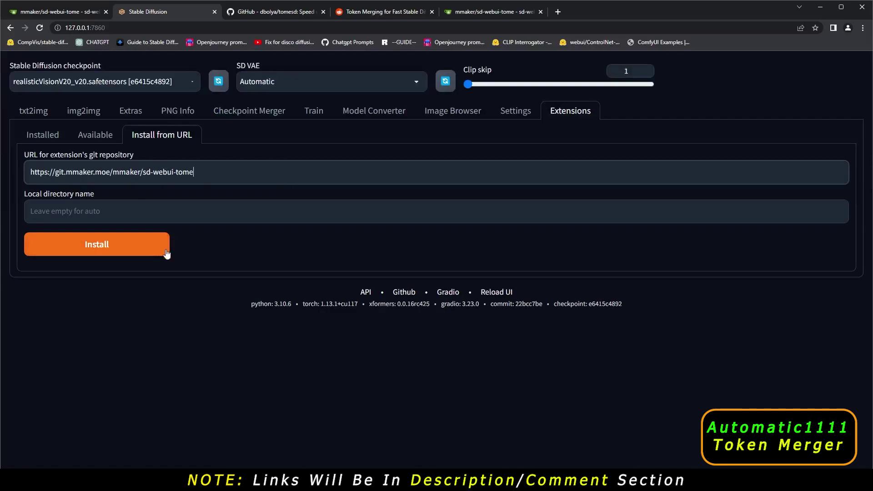
left_click(96, 254)
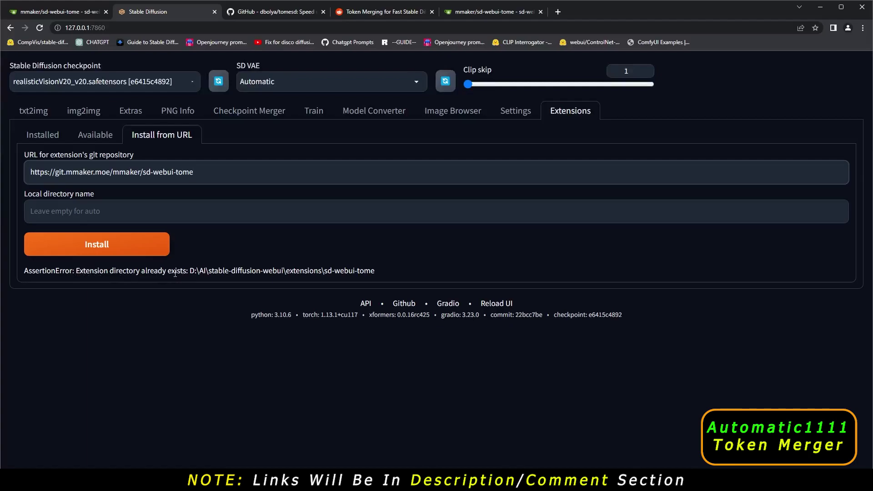
Step: Check the list of installed extensions and open the Token Merging page of the web UI settings
left_click(50, 136)
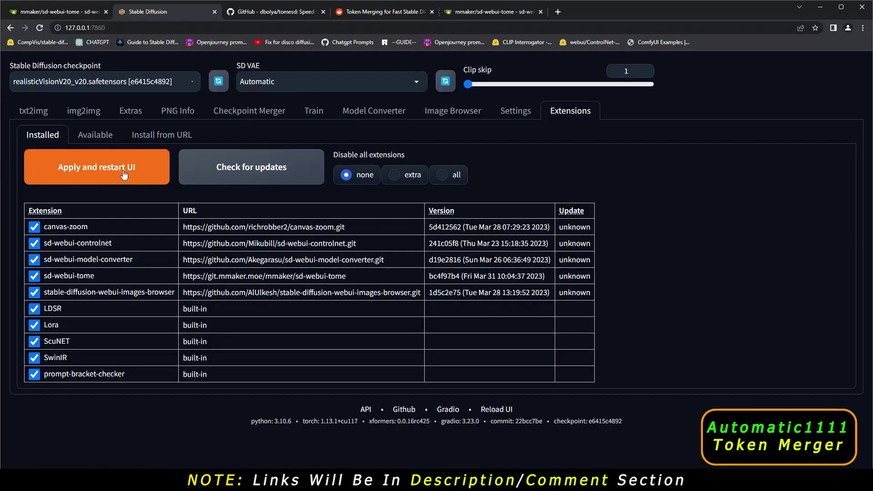
left_click(516, 116)
scroll(45, 369, "down", 5)
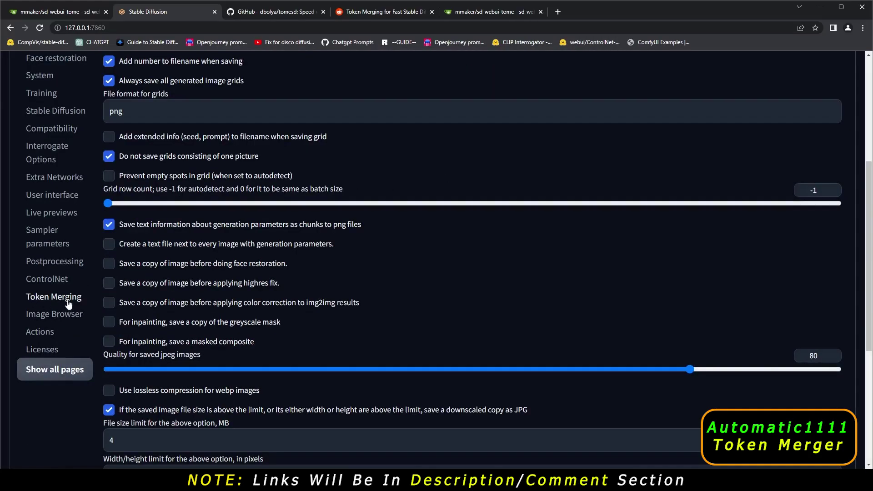
left_click(43, 298)
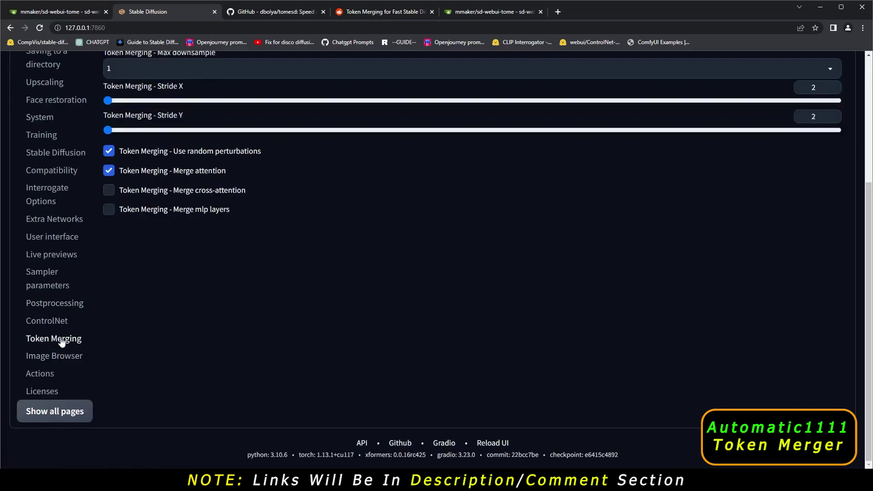
scroll(298, 346, "up", 5)
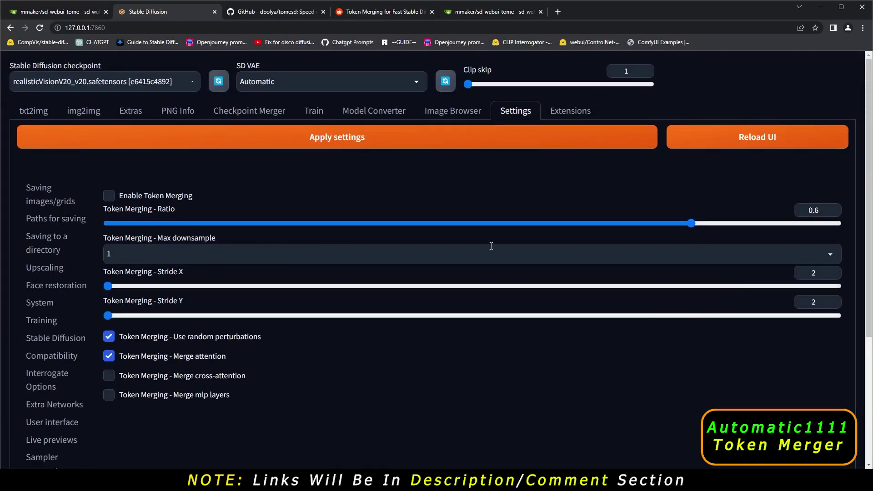
Step: Enable Token Merging, apply the settings with a UI reload, and check the server console for the ToMe patch
left_click(109, 197)
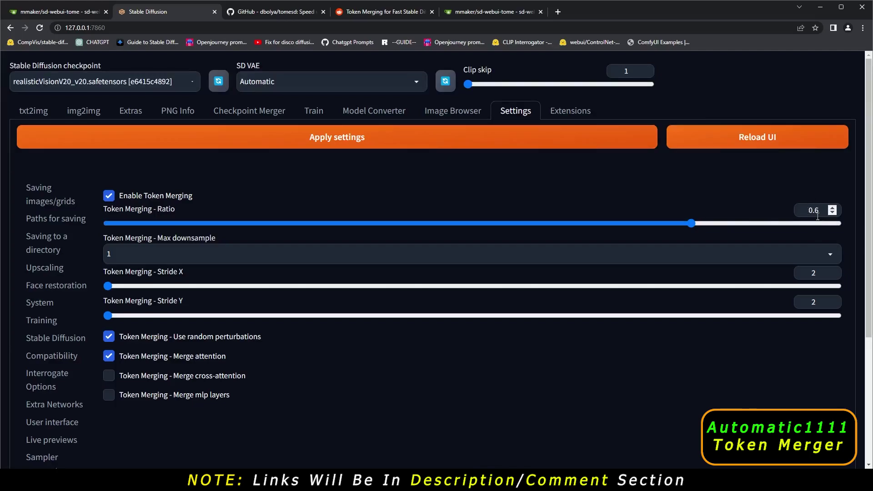
left_click(366, 141)
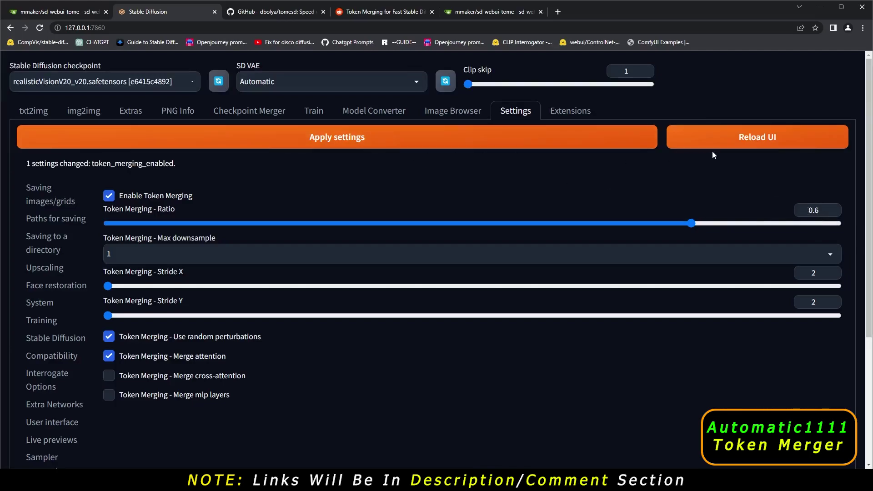
left_click(722, 146)
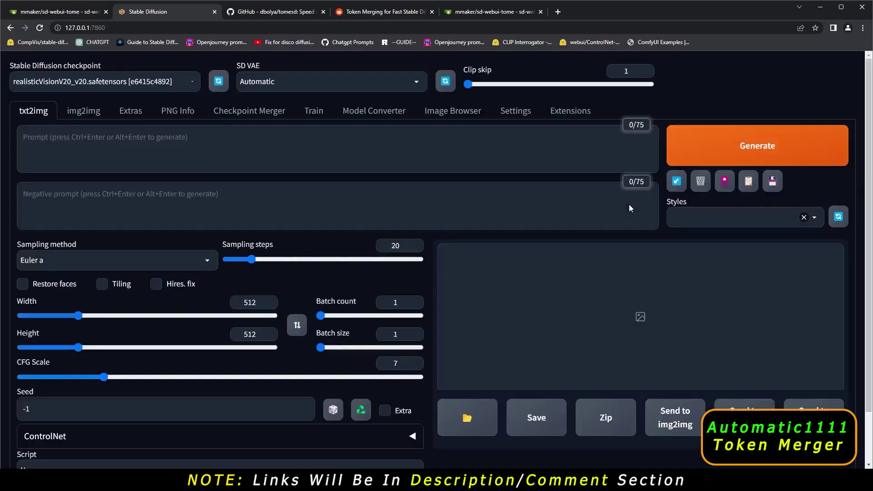
key("alt+Tab")
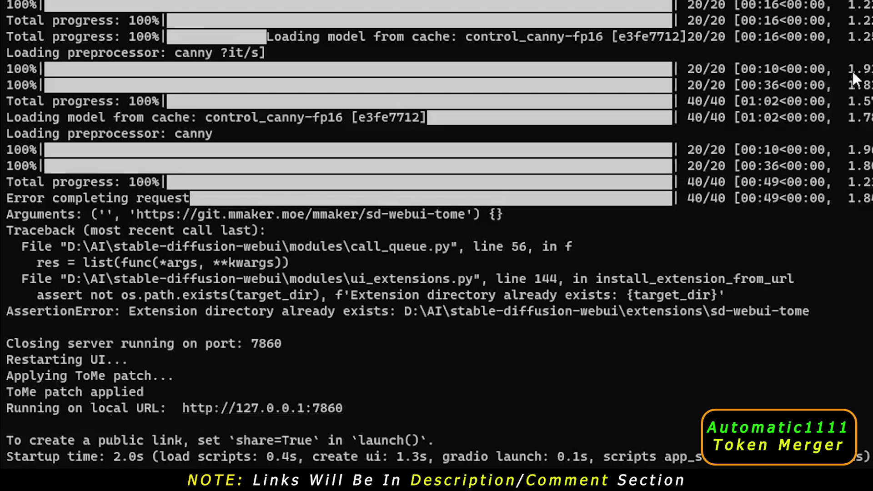
key("alt+Tab")
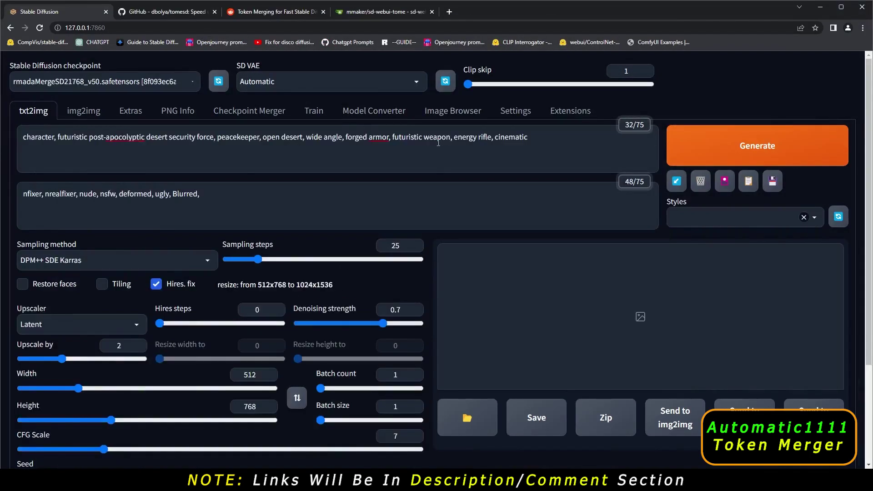
Step: Review the txt2img prompt about the futuristic desert security force and the list of available checkpoints
left_click_drag(22, 143, 528, 138)
left_click(382, 137)
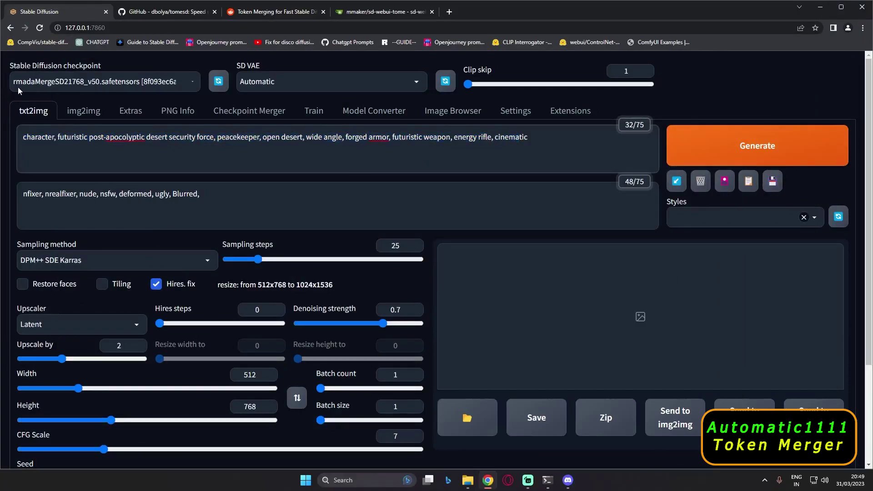
left_click(43, 85)
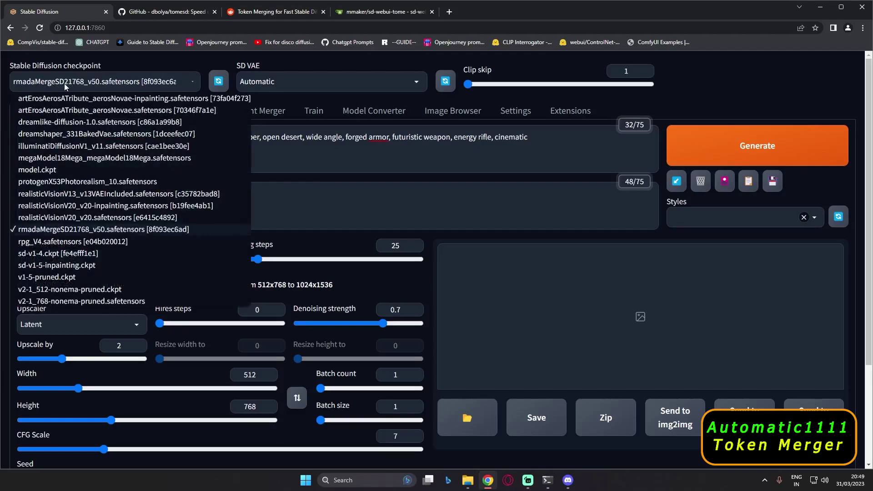
left_click(364, 176)
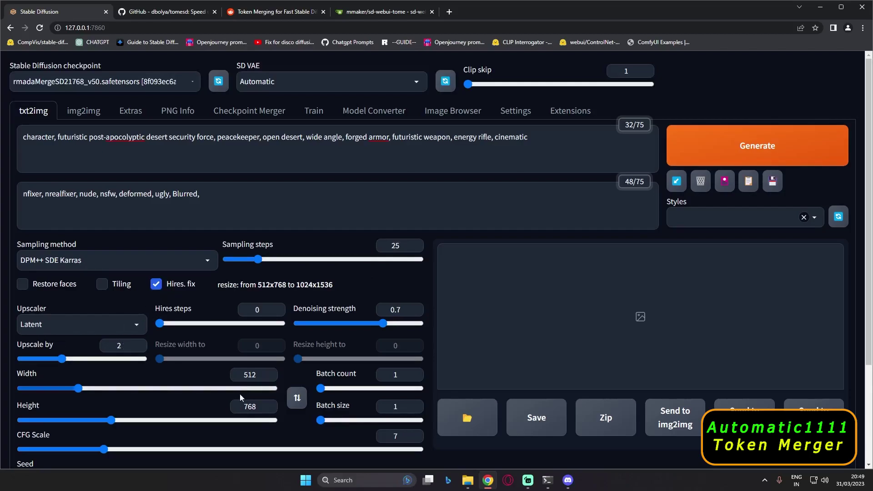
Step: Check the Enable Token Merging option in the settings and return to the txt2img page
left_click(517, 114)
scroll(114, 253, "down", 5)
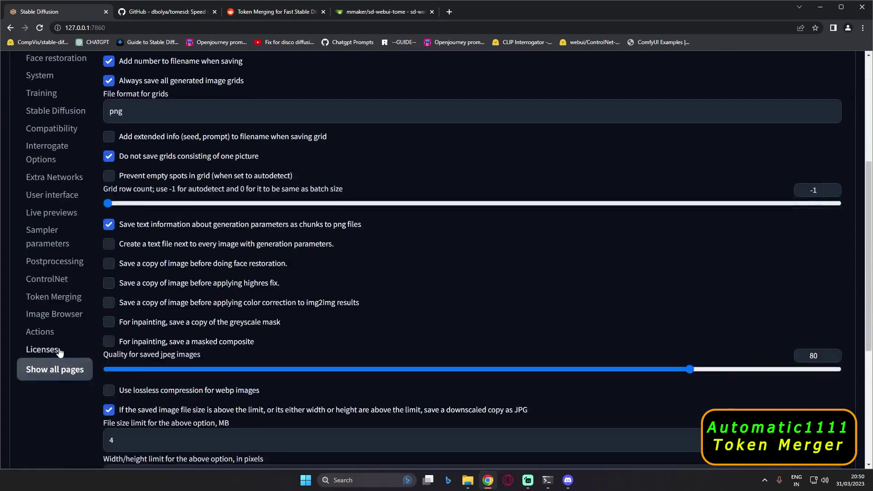
scroll(59, 351, "up", 2)
left_click(51, 389)
scroll(138, 379, "up", 3)
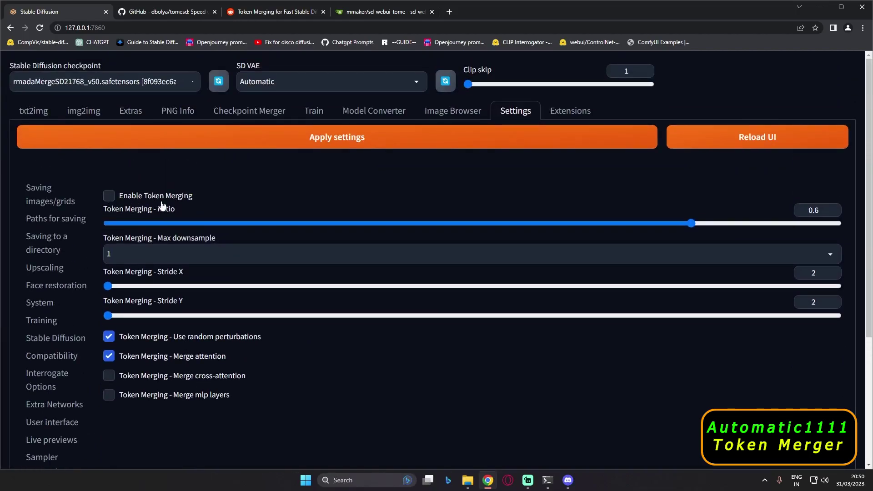
left_click(34, 110)
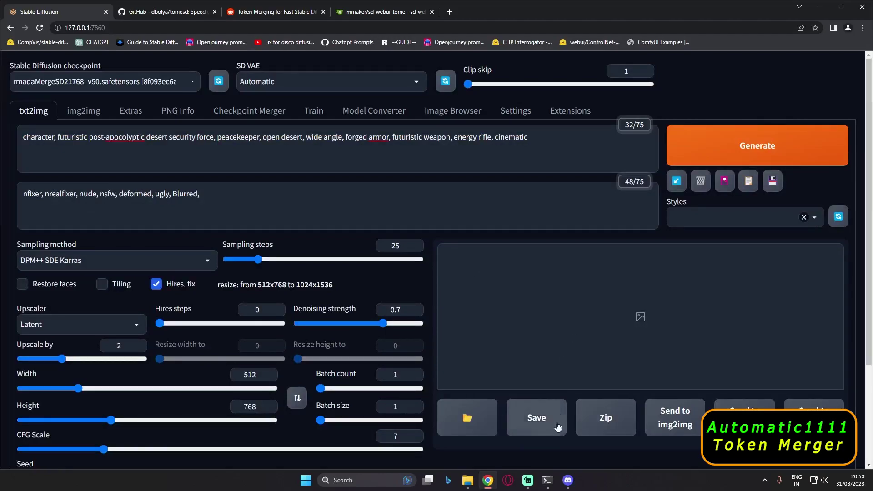
left_click(527, 480)
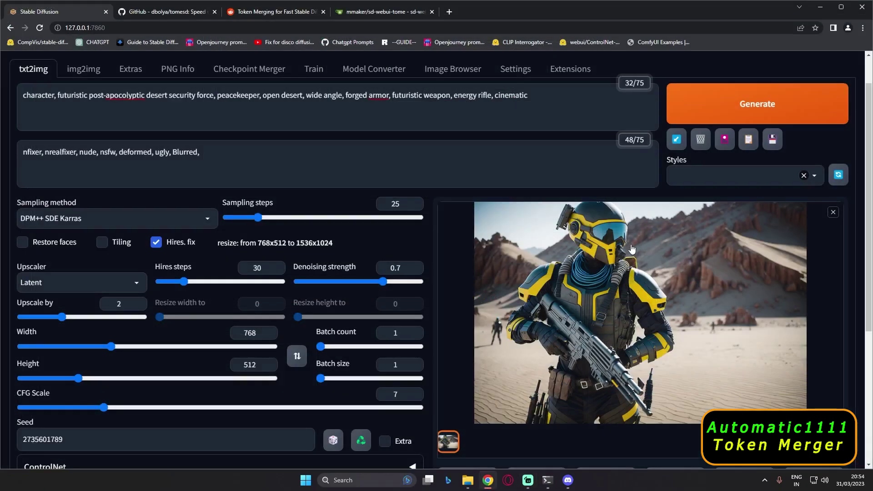
Step: View the generated soldier image at full size and read its generation times in the server console
left_click(629, 246)
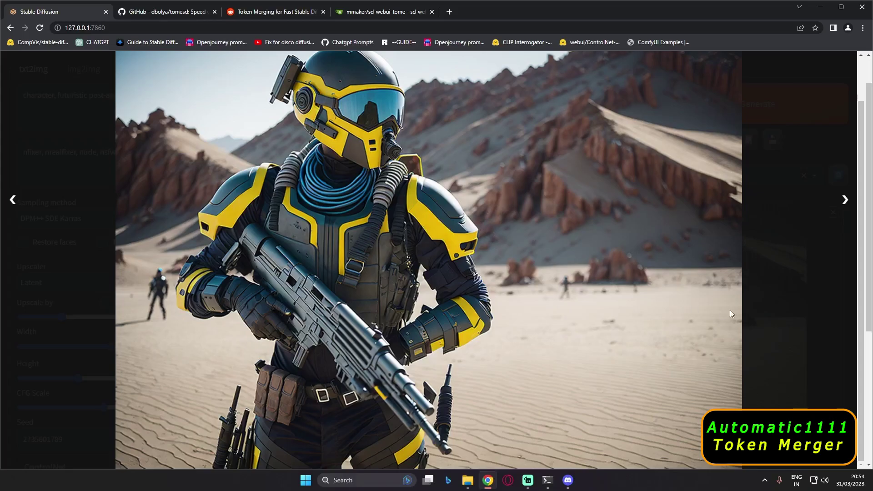
left_click(813, 311)
left_click(547, 480)
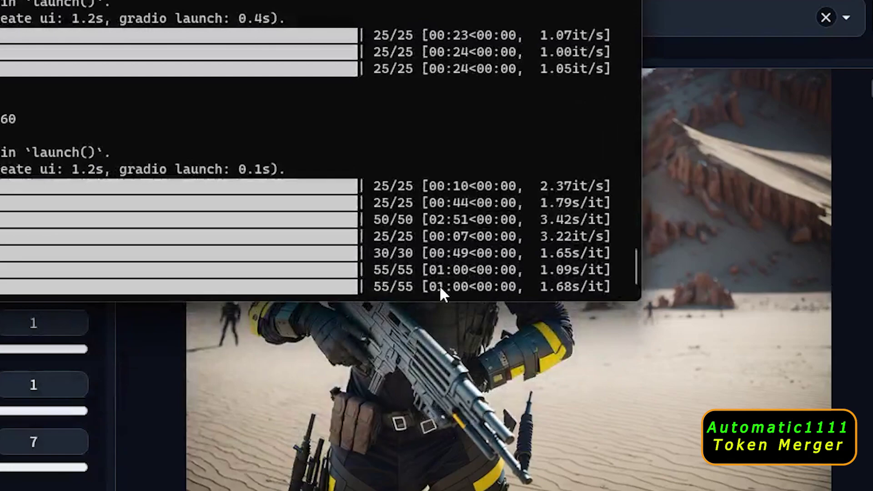
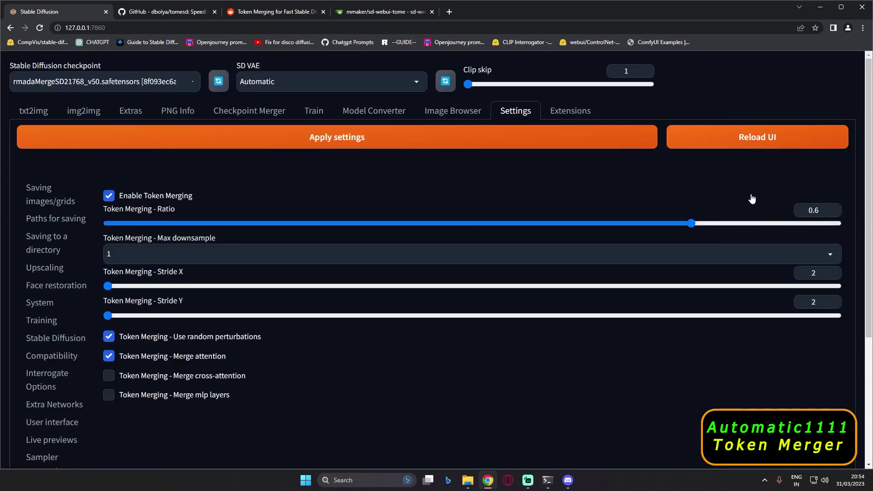
Step: Apply the enabled Token Merging setting and reload the web UI
left_click(336, 147)
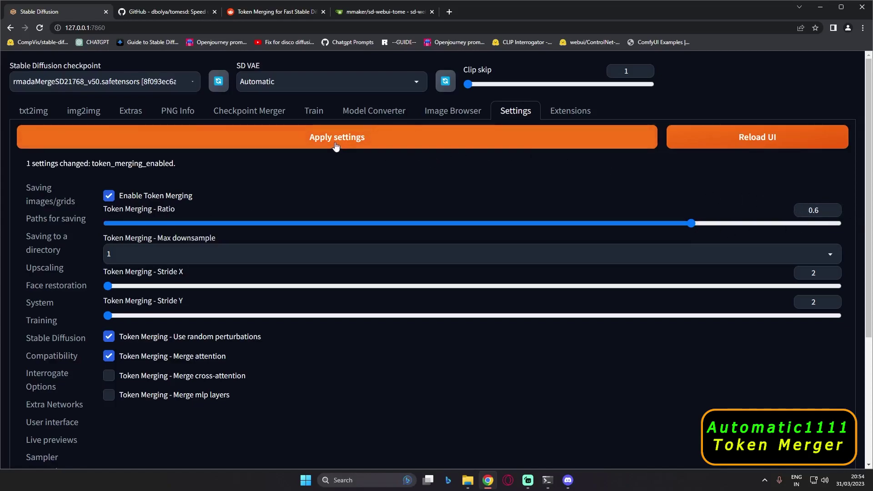
left_click(756, 143)
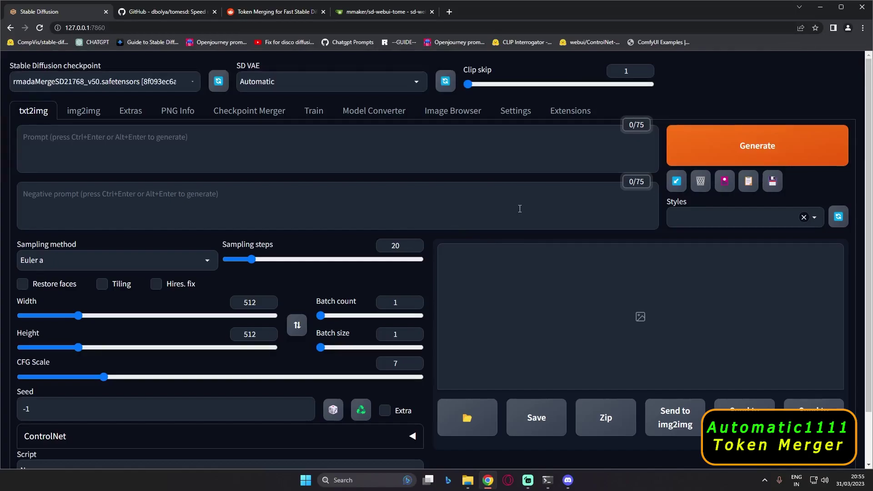
Step: Load the saved txt2img images in the Image Browser and send the yellow-armoured soldier's generation parameters to txt2img
left_click(453, 110)
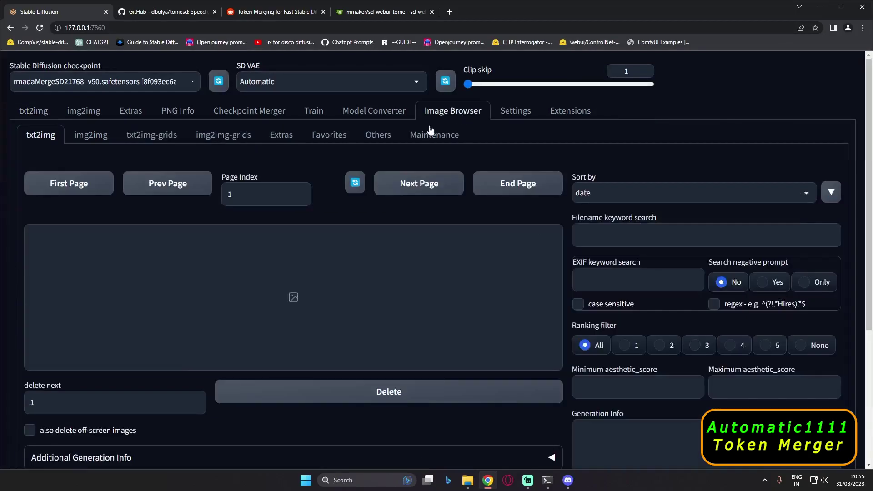
left_click(86, 191)
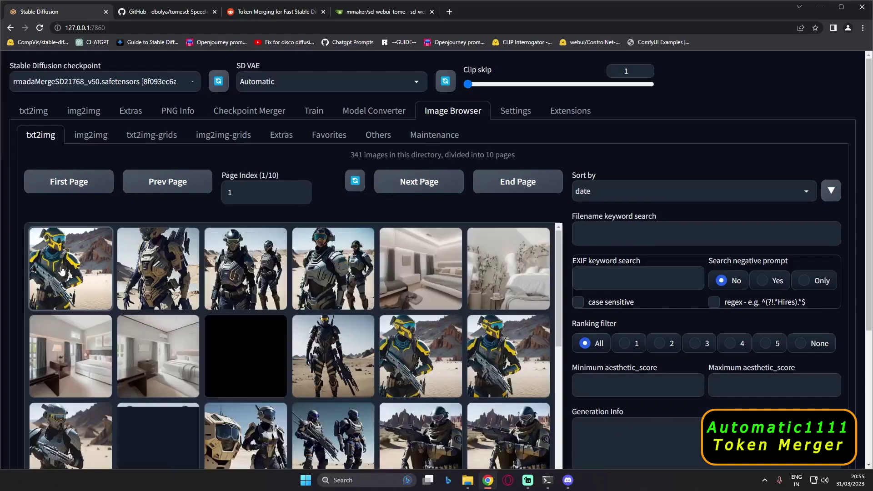
left_click(64, 273)
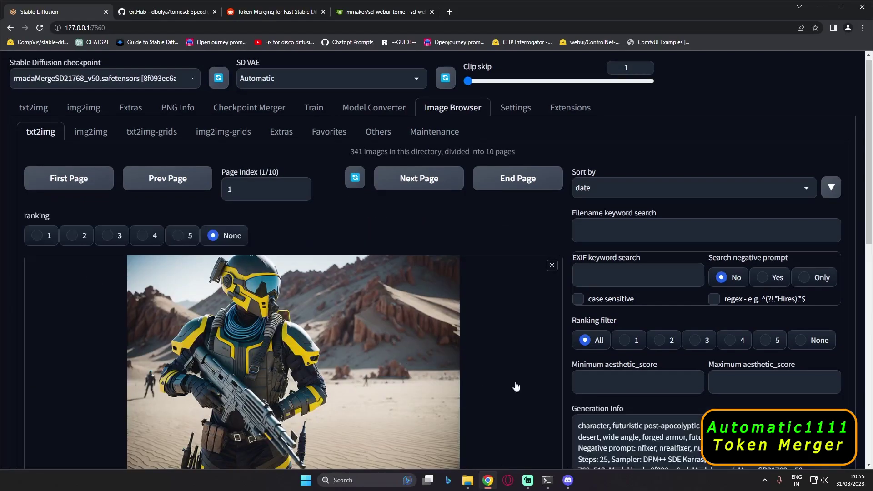
scroll(501, 368, "down", 5)
left_click(776, 377)
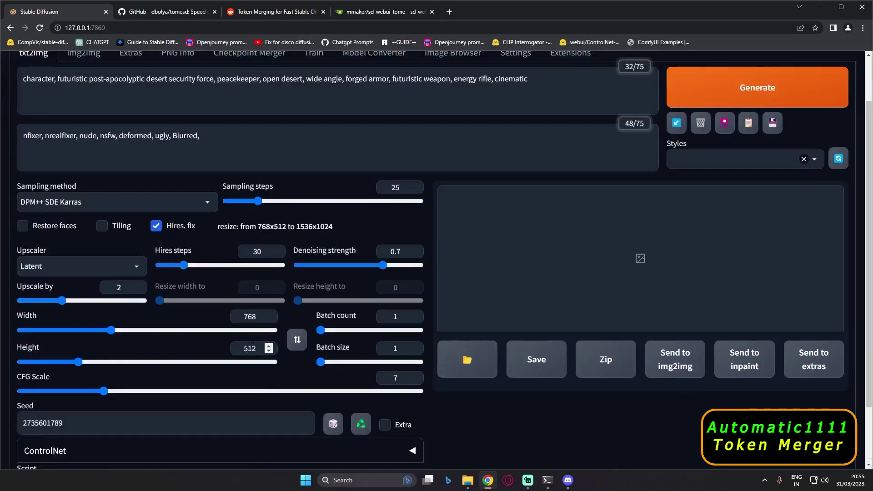
Step: Review the transferred txt2img generation settings and check the server console for the ToMe patch
scroll(198, 268, "up", 1)
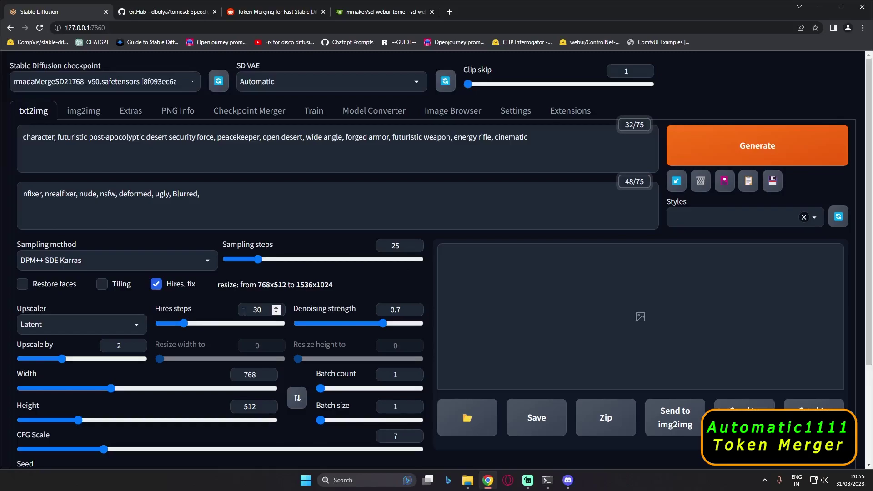
scroll(248, 337, "down", 1)
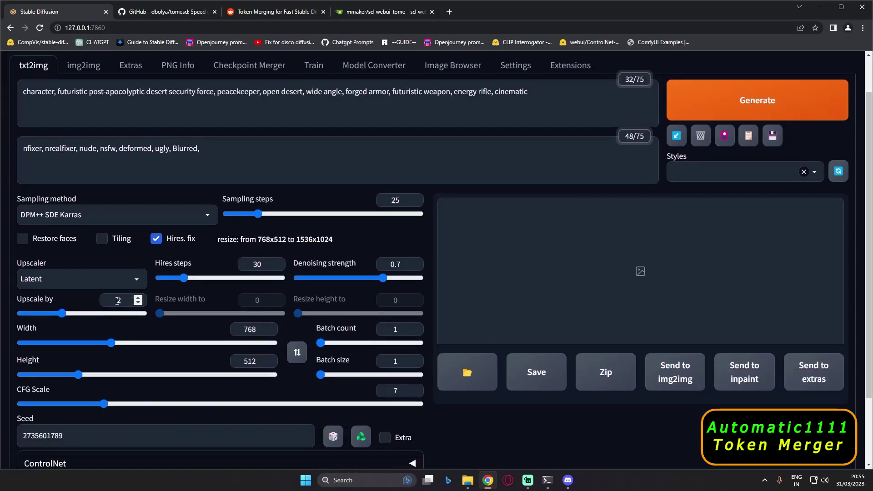
scroll(136, 368, "down", 2)
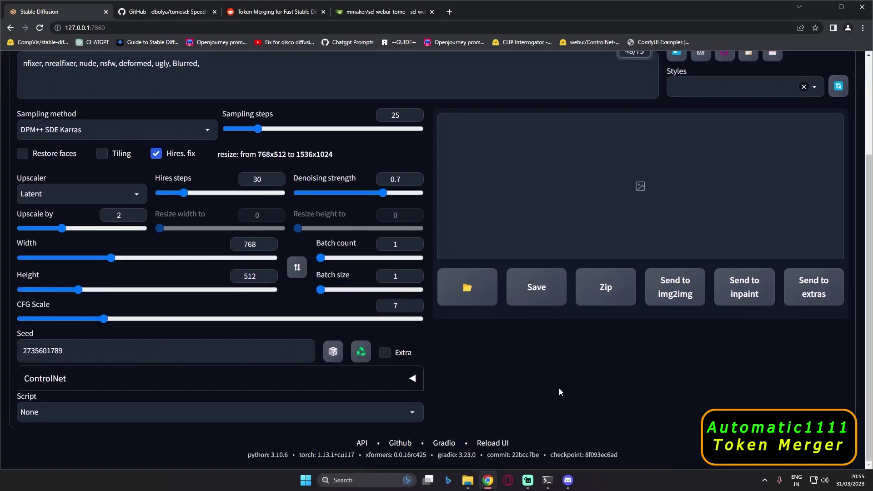
scroll(637, 273, "up", 3)
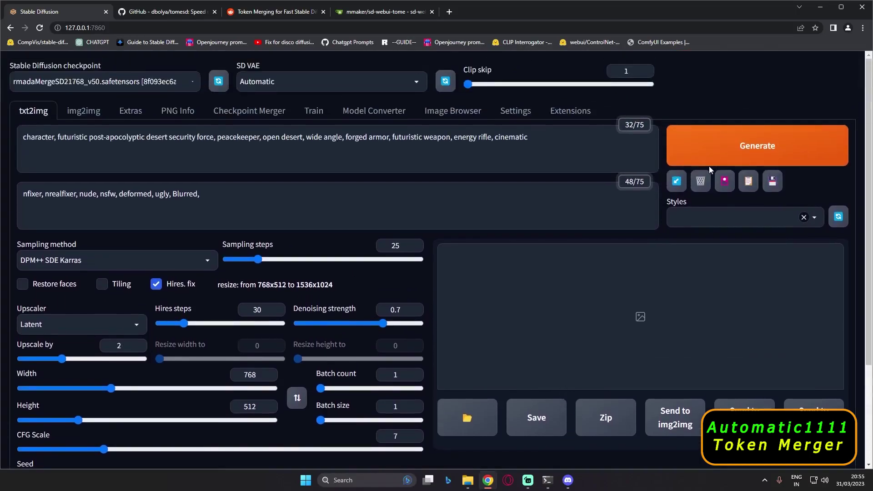
left_click(547, 480)
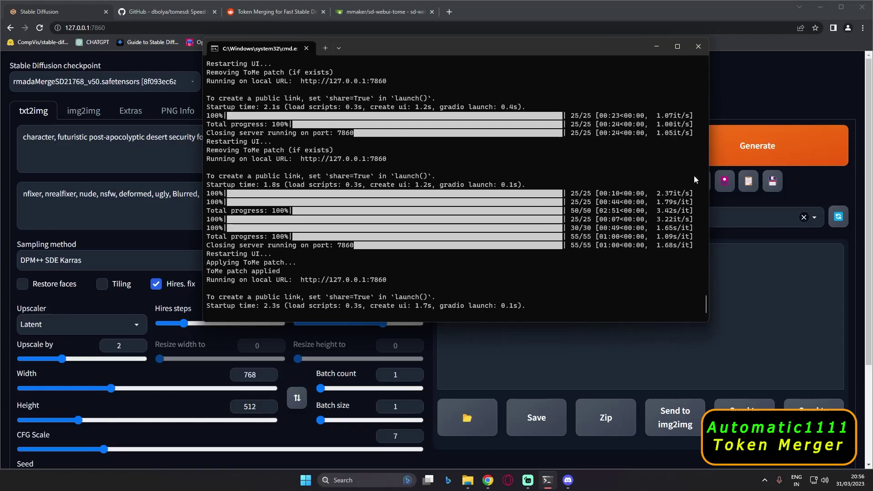
left_click(656, 46)
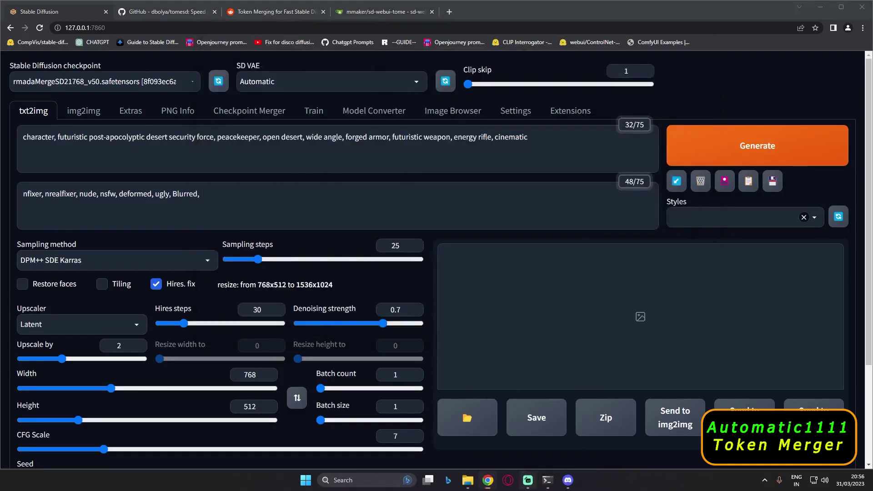
Step: View the generated grey-armoured soldier image at full size and check the seed and settings used for it
left_click(527, 480)
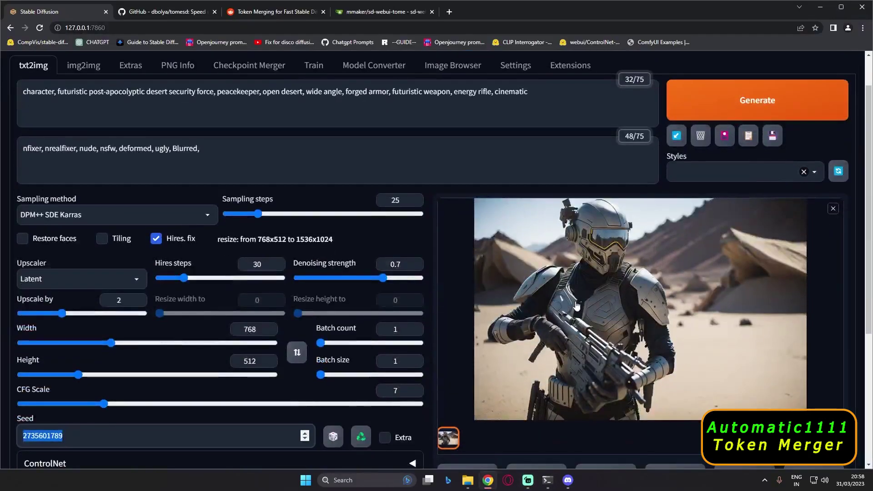
scroll(578, 306, "up", 1)
scroll(630, 286, "down", 1)
left_click(631, 285)
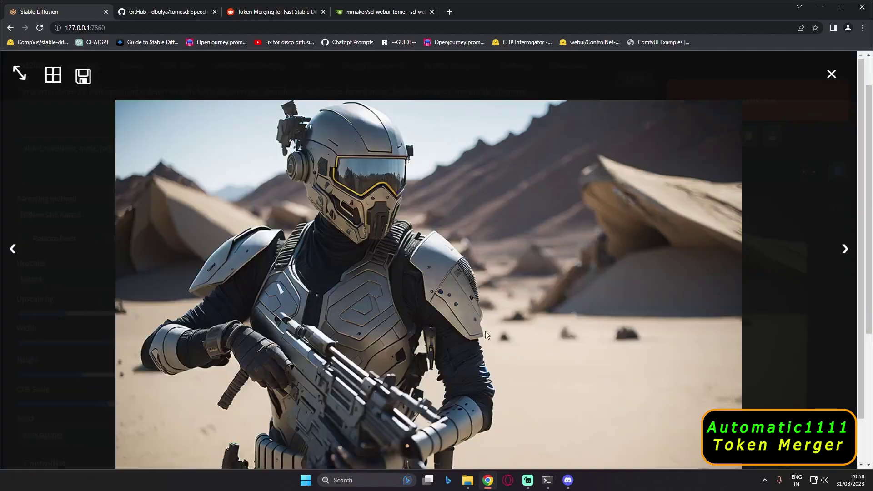
left_click(828, 339)
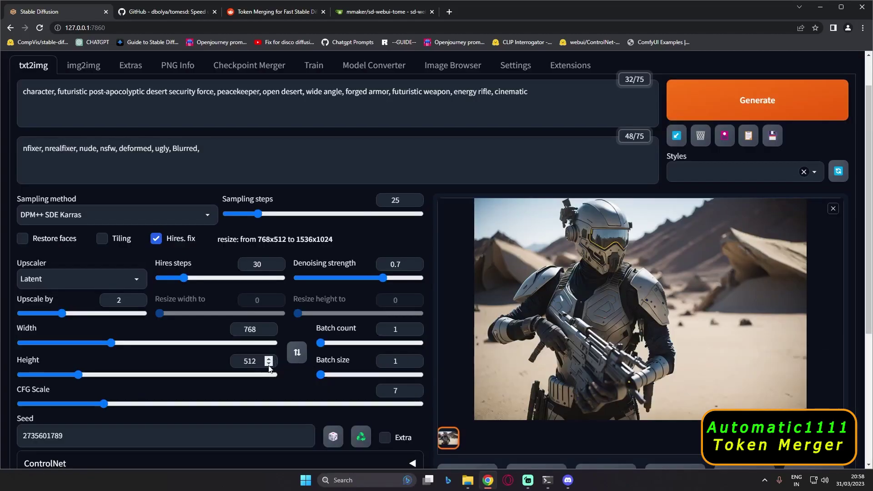
double_click(38, 437)
scroll(37, 437, "down", 1)
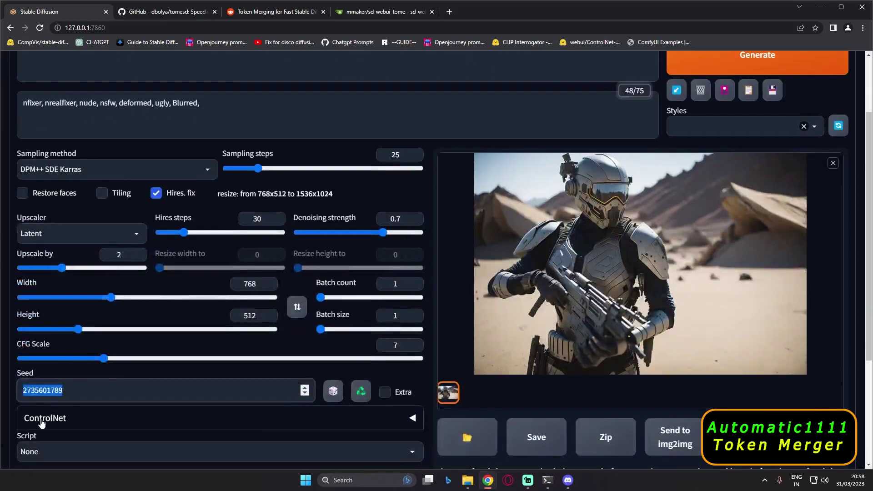
scroll(122, 401, "up", 2)
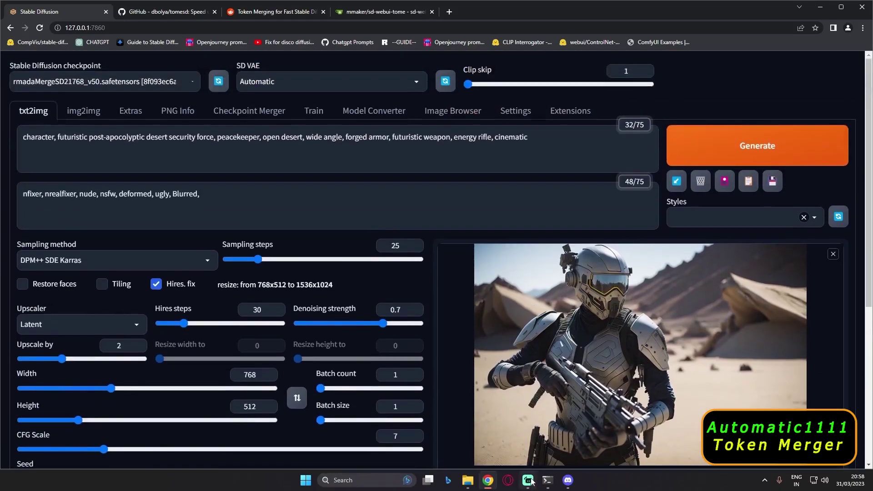
Step: Compare the generation times of the runs with and without Token Merging in the server console, including the 30-step hires pass
left_click(548, 481)
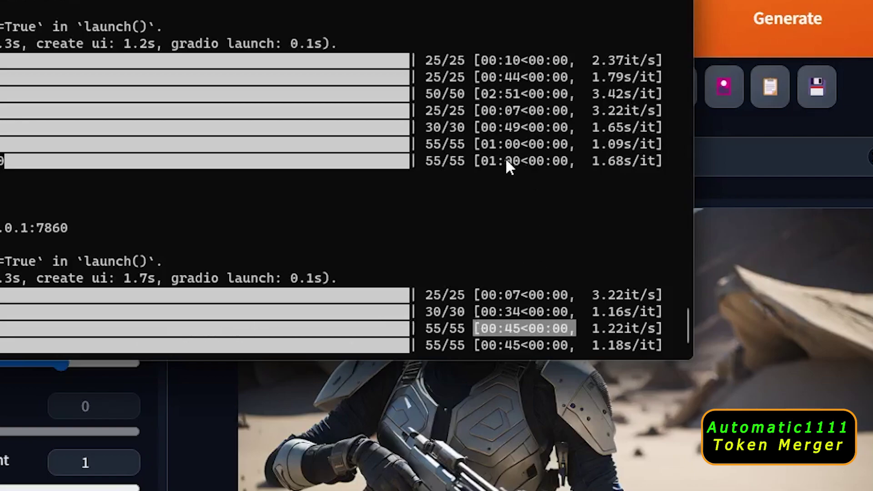
left_click(521, 162)
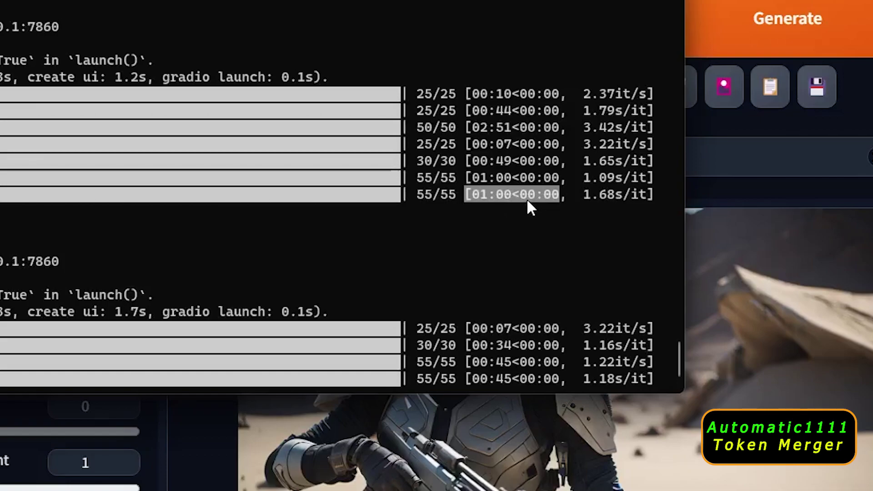
left_click_drag(419, 164, 509, 164)
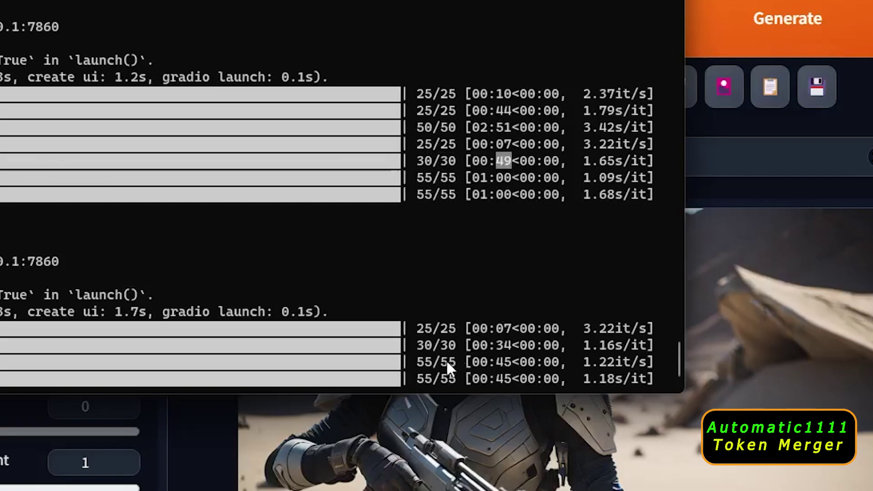
left_click_drag(418, 345, 449, 347)
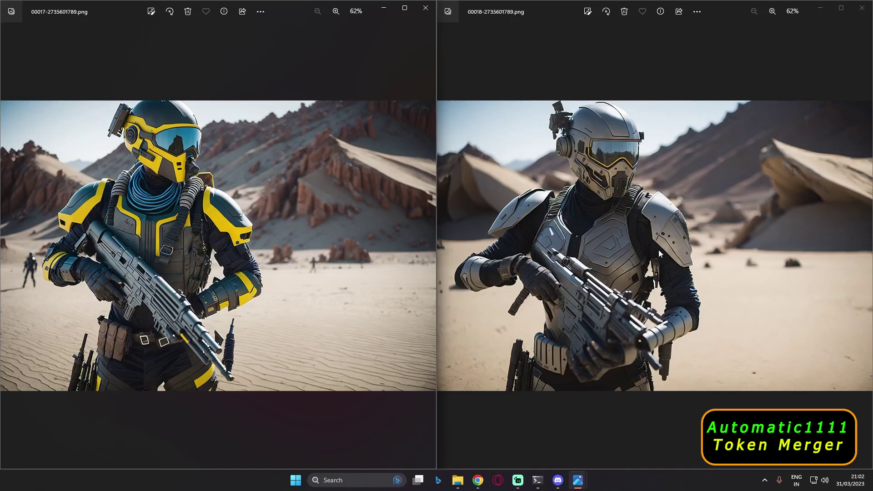
Step: Compare the two generated soldier images side by side and examine the helmet and armour detail of the grey soldier
left_click(630, 212)
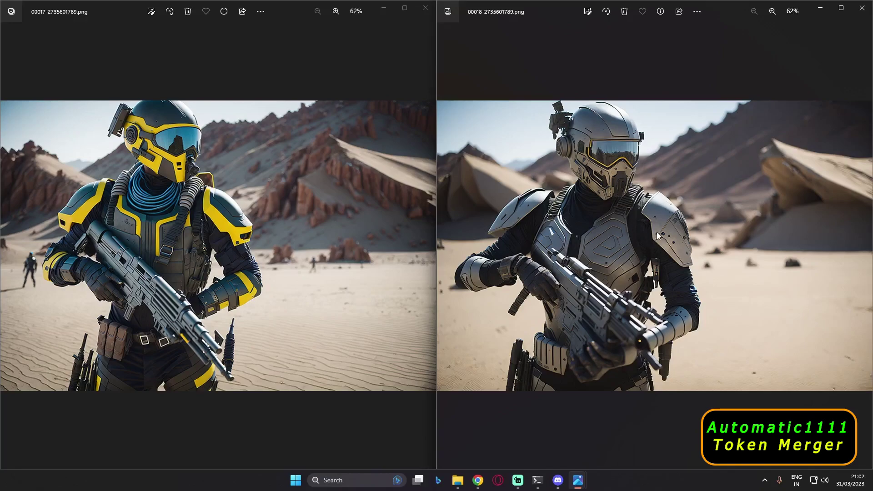
scroll(254, 243, "up", 3)
scroll(218, 245, "down", 2)
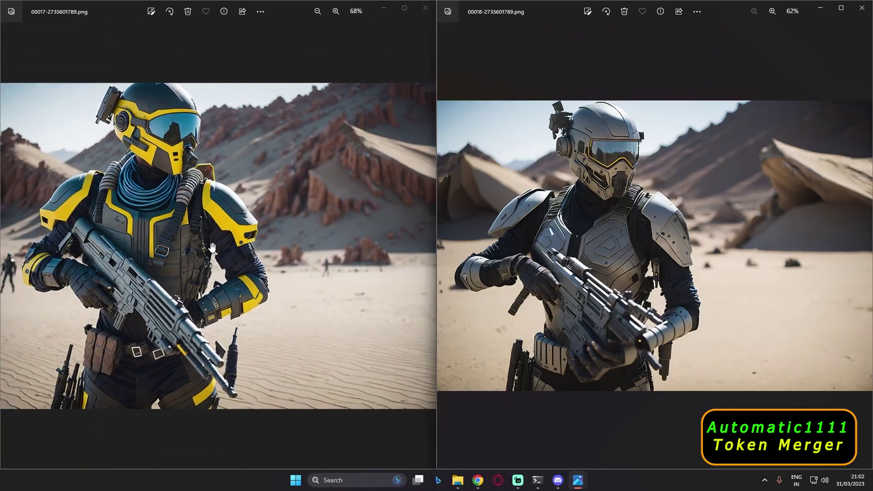
scroll(212, 247, "down", 2)
scroll(748, 229, "up", 2)
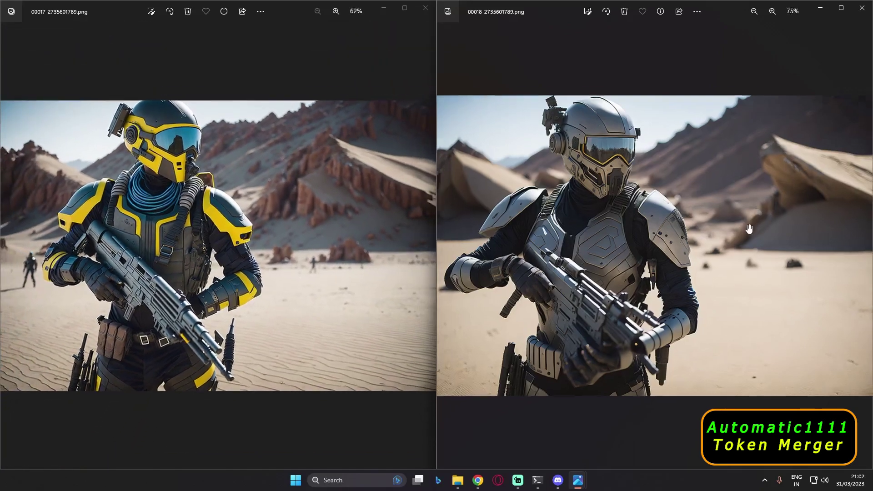
scroll(749, 229, "up", 1)
scroll(736, 233, "down", 3)
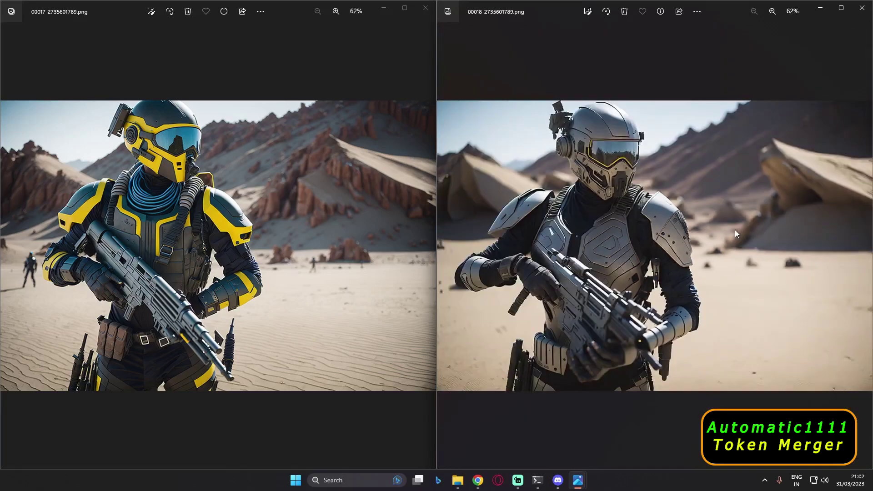
scroll(696, 244, "up", 3)
scroll(691, 250, "up", 3)
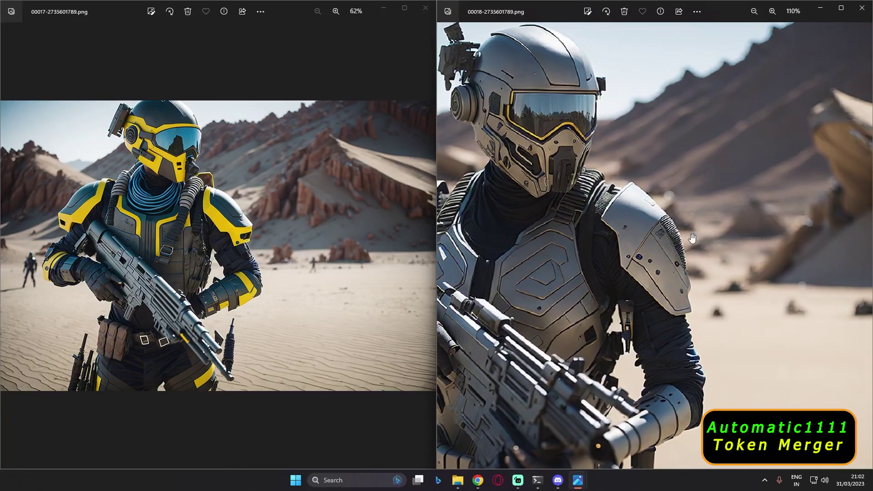
scroll(692, 238, "down", 3)
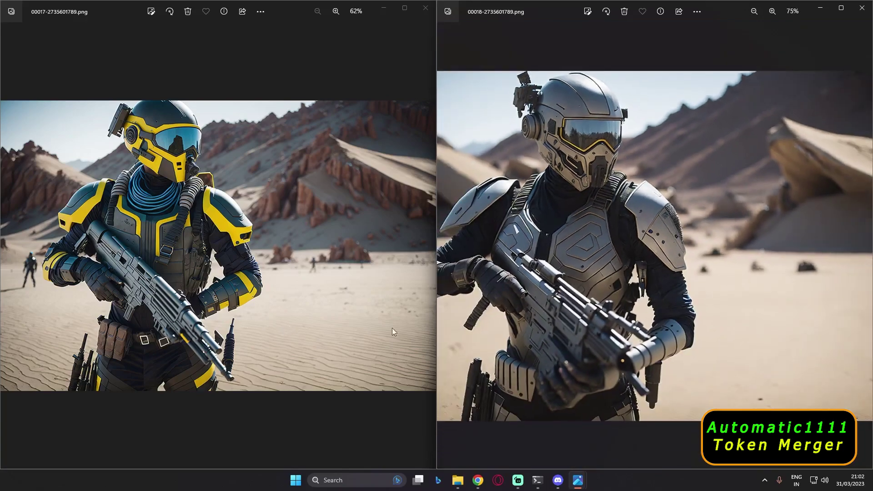
Step: Examine the rocks and rippled sand in the yellow soldier's image and compare them with the grey soldier's background
left_click(391, 354)
scroll(331, 359, "up", 2)
scroll(279, 287, "up", 2)
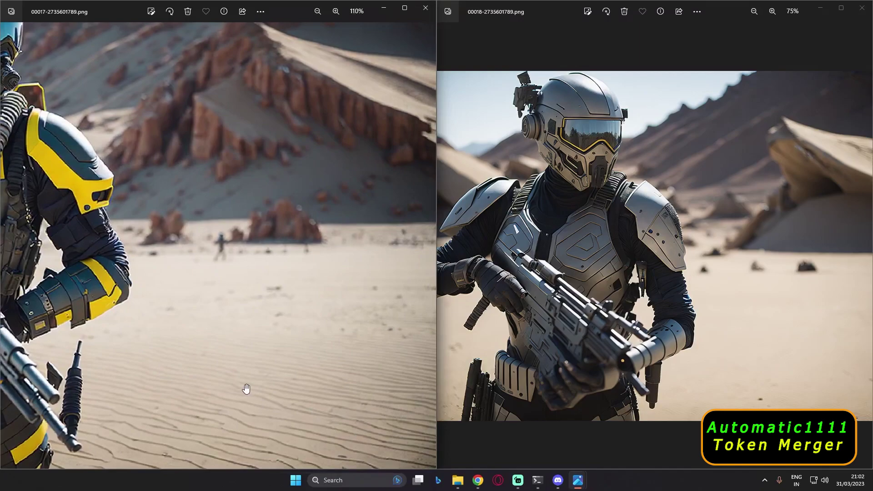
scroll(295, 383, "down", 1)
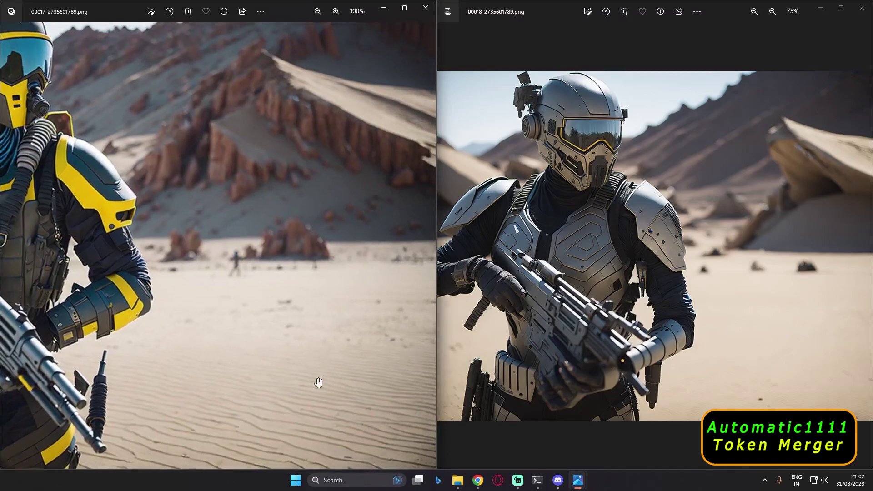
scroll(795, 356, "up", 3)
scroll(746, 378, "down", 4)
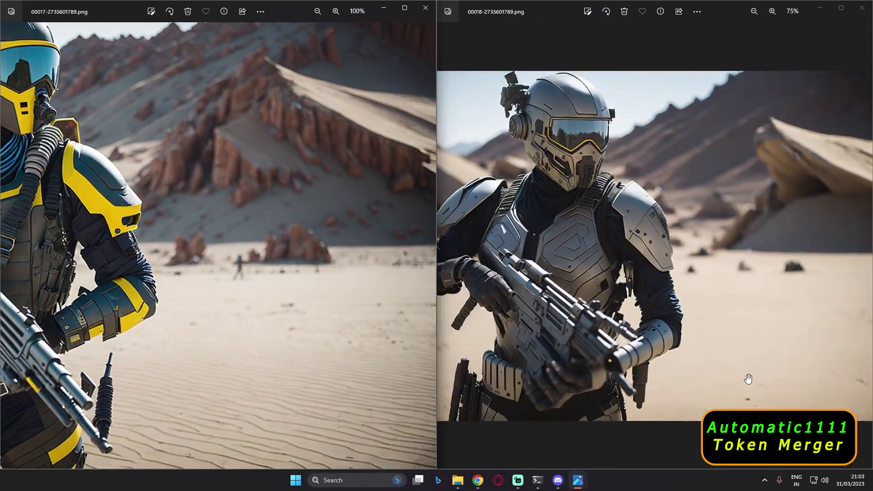
scroll(327, 375, "down", 1)
scroll(326, 375, "down", 1)
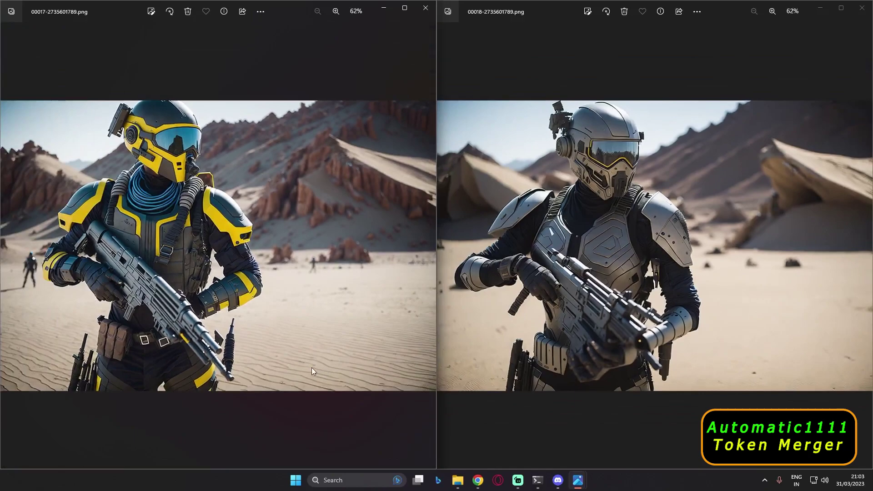